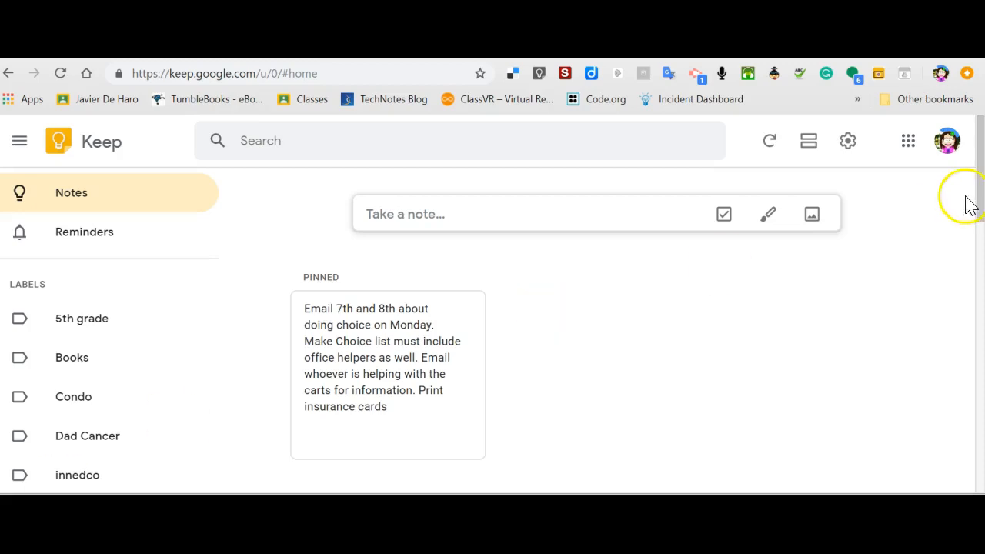
# Go to Google Keep from the apps launcher's More list and open its search view.
pyautogui.click(909, 145)
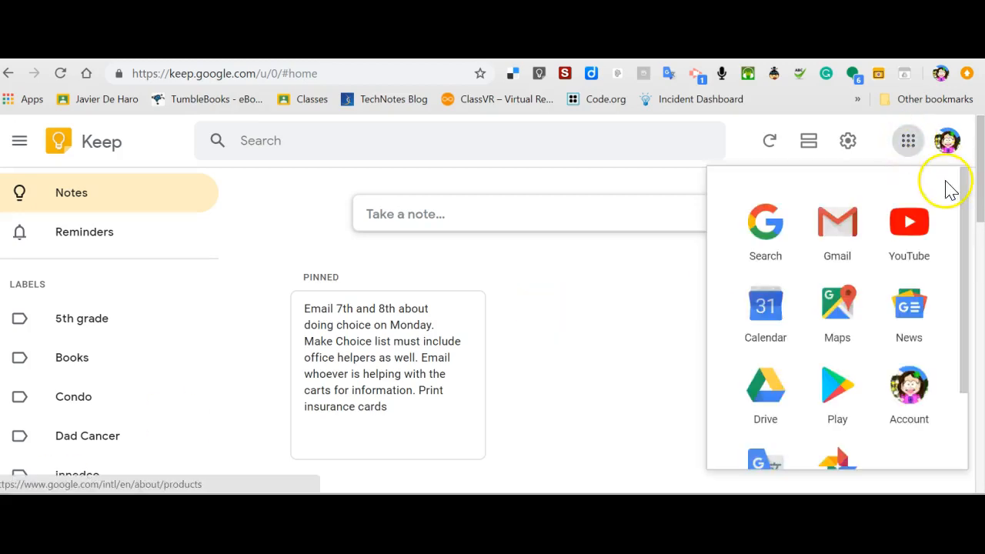
pyautogui.moveTo(967, 193); pyautogui.dragTo(962, 323)
pyautogui.click(848, 453)
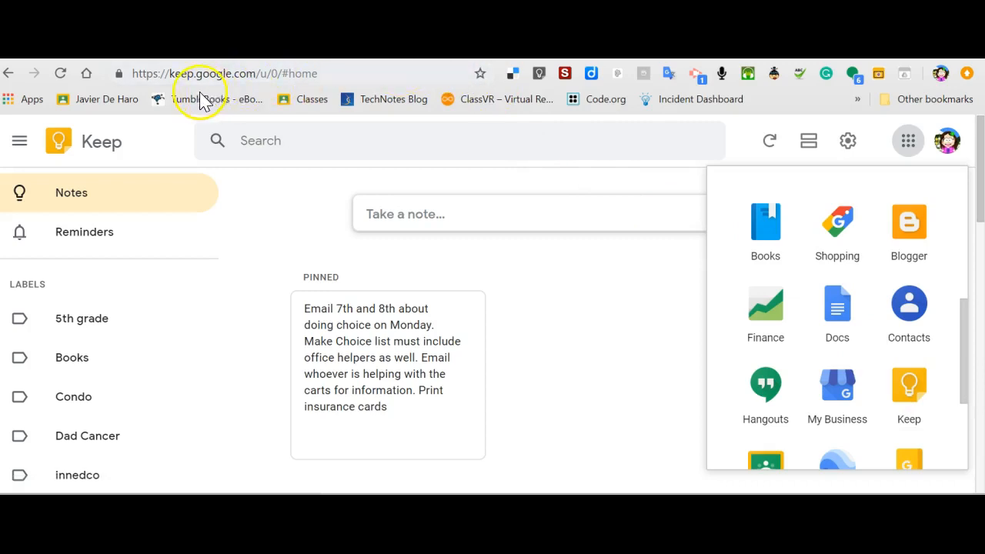
pyautogui.click(525, 149)
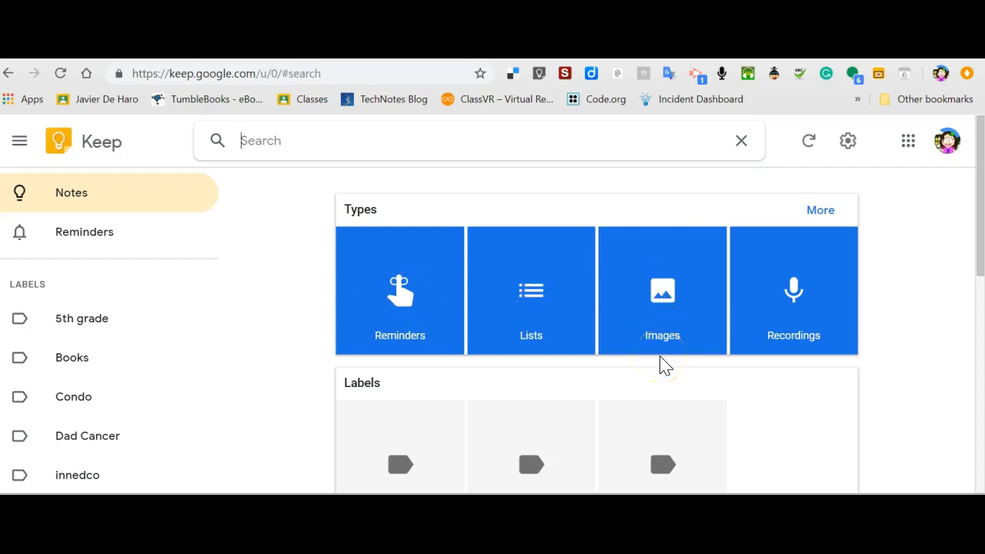
# Expand note Types to reveal Drawings and URLs, then return to the Notes list.
pyautogui.click(810, 143)
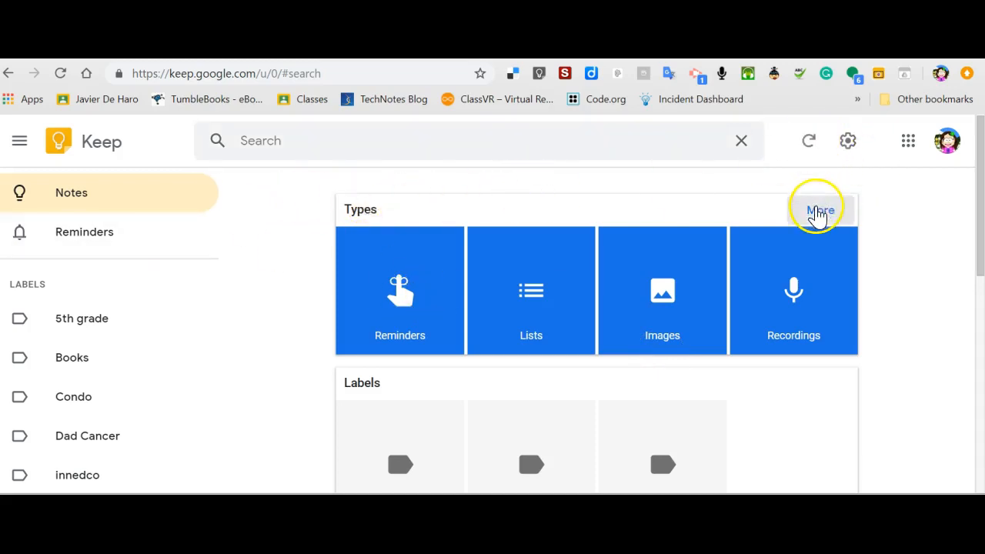
pyautogui.click(818, 210)
pyautogui.scroll(-1, 567, 387)
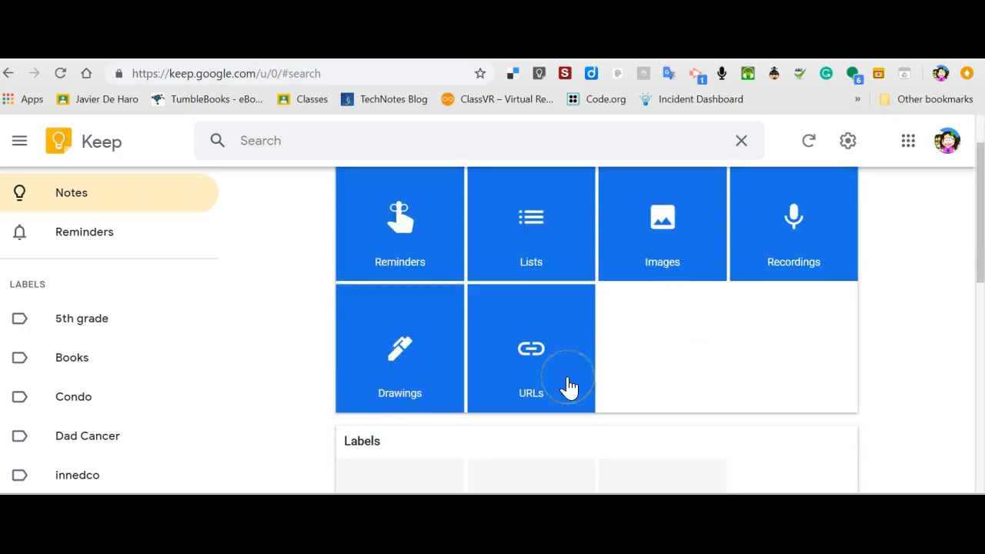
pyautogui.scroll(-1, 567, 387)
pyautogui.scroll(2, 567, 387)
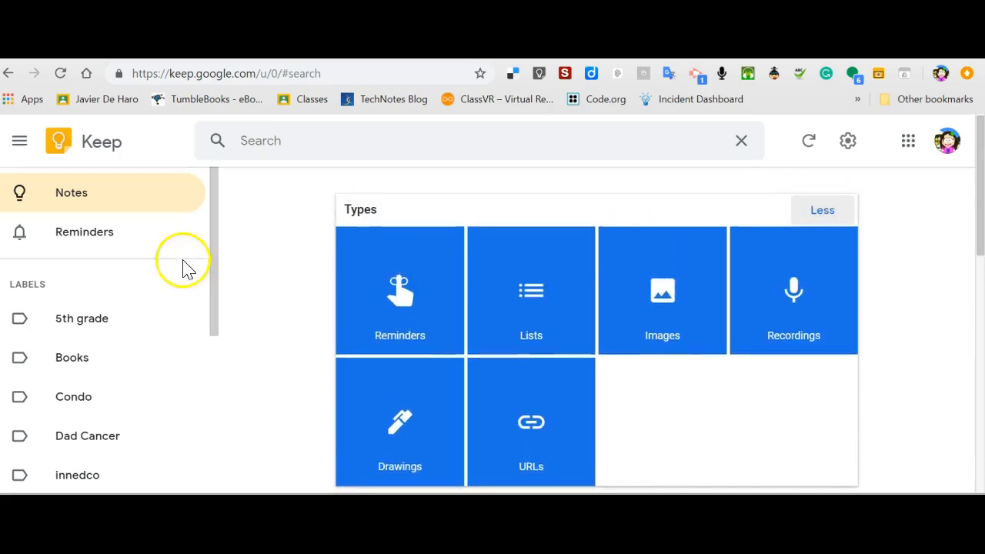
pyautogui.click(79, 190)
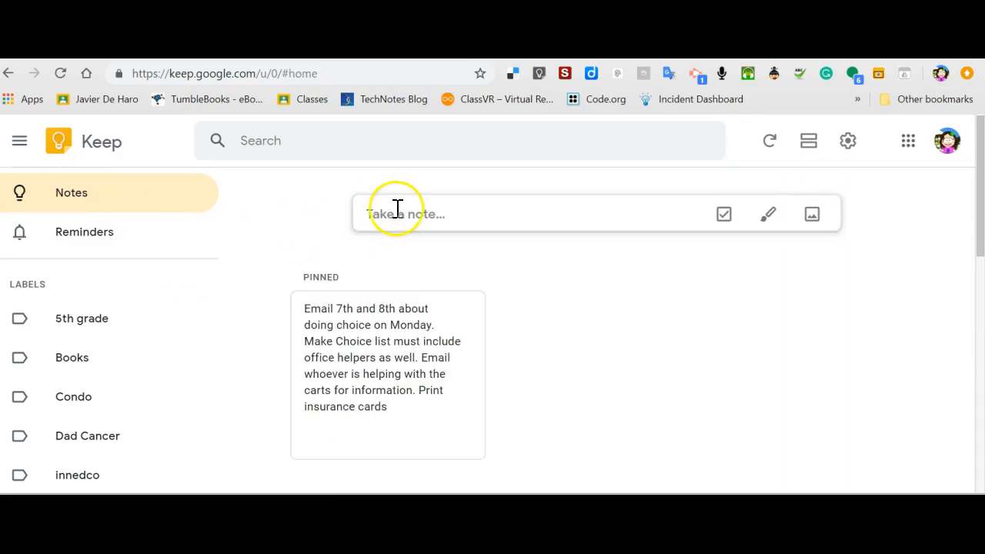
# Write a 'Pick up dog food' note, look over its reminder options, and close it.
pyautogui.click(403, 212)
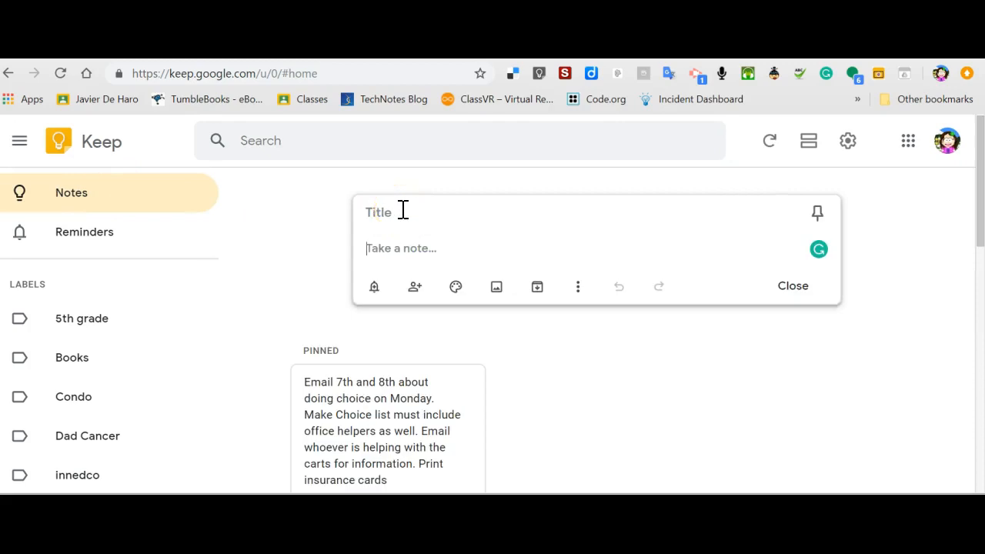
pyautogui.write('Pick up dog')
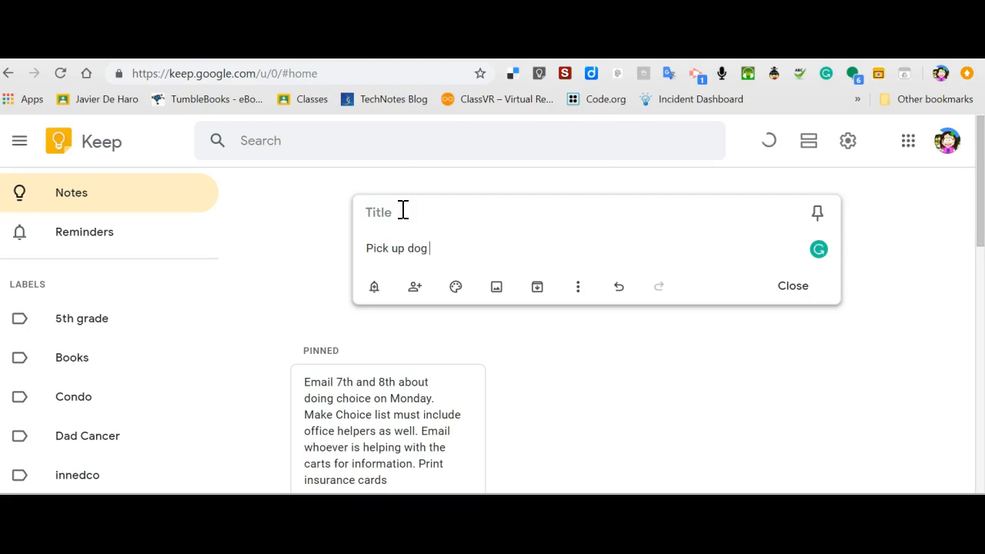
pyautogui.write(' food')
pyautogui.click(374, 291)
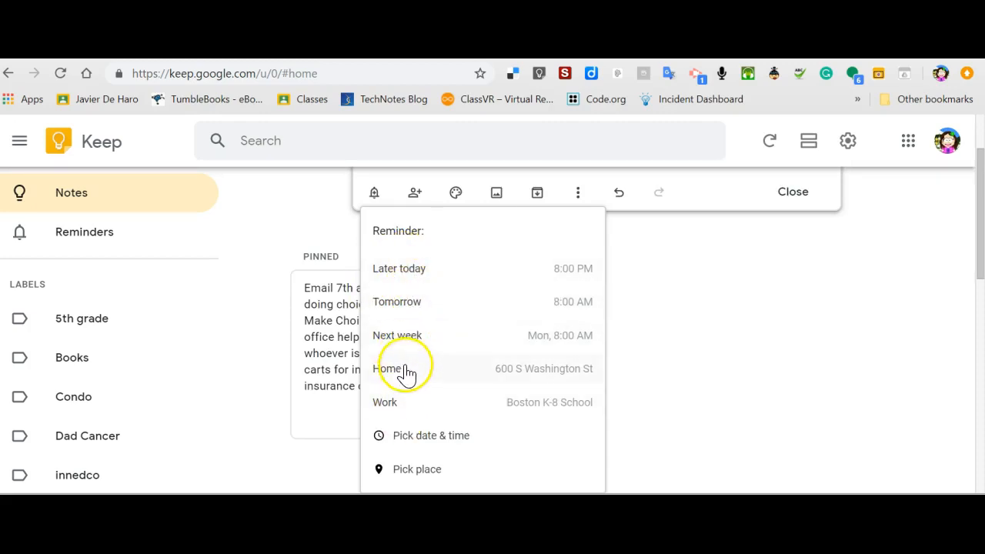
pyautogui.scroll(-1, 428, 435)
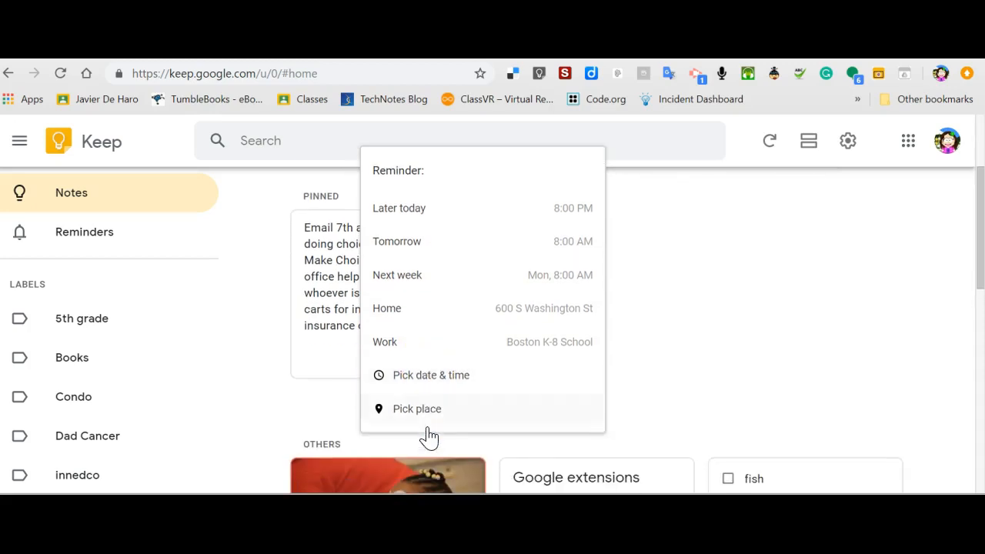
pyautogui.click(760, 333)
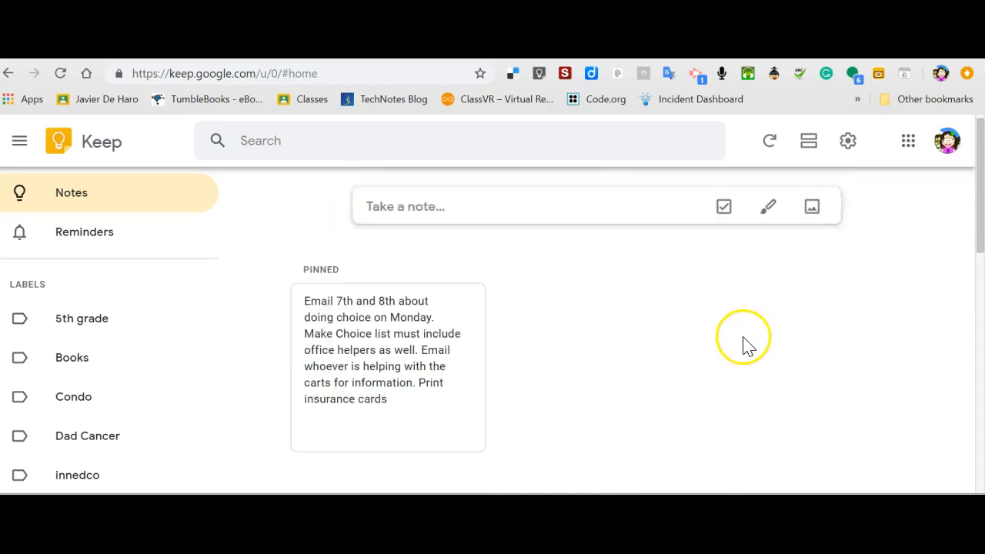
pyautogui.scroll(1, 465, 248)
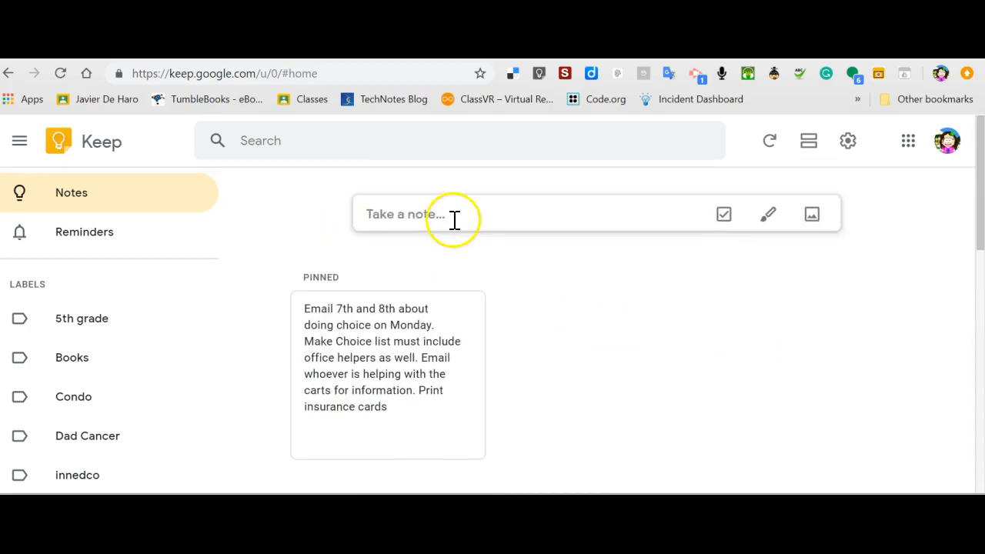
# Write a 'pick up dog food' note and add a collaborator by their e-mail address.
pyautogui.click(454, 219)
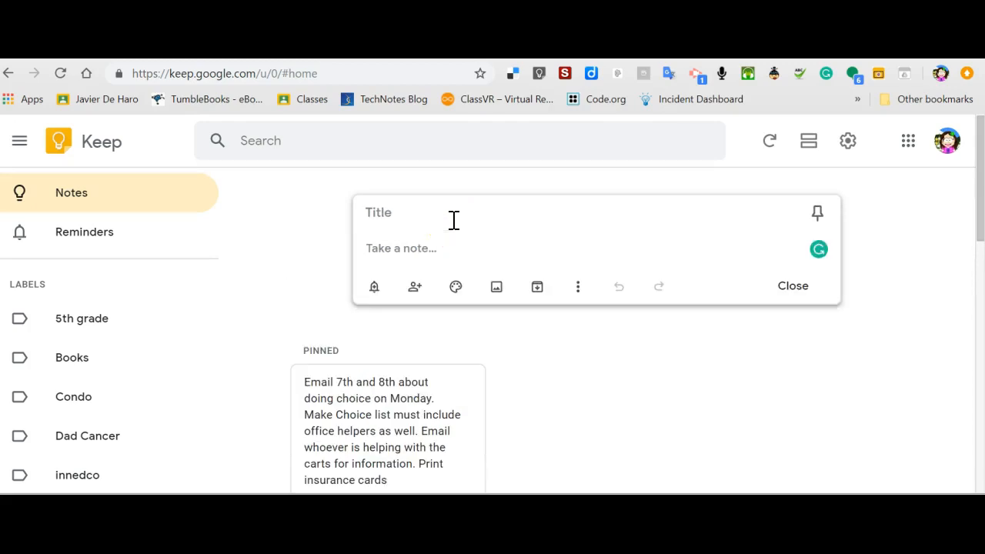
pyautogui.write('pick up dog food')
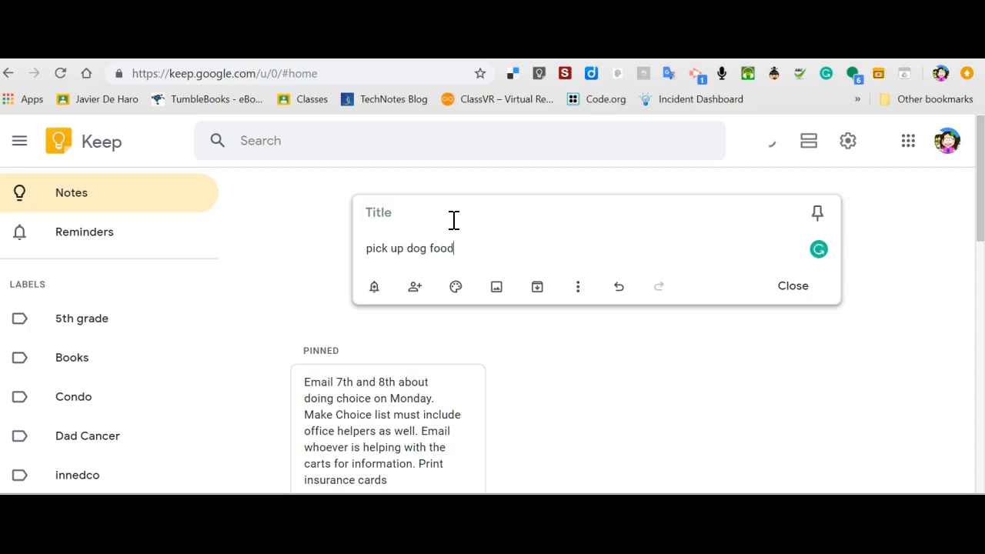
pyautogui.click(415, 286)
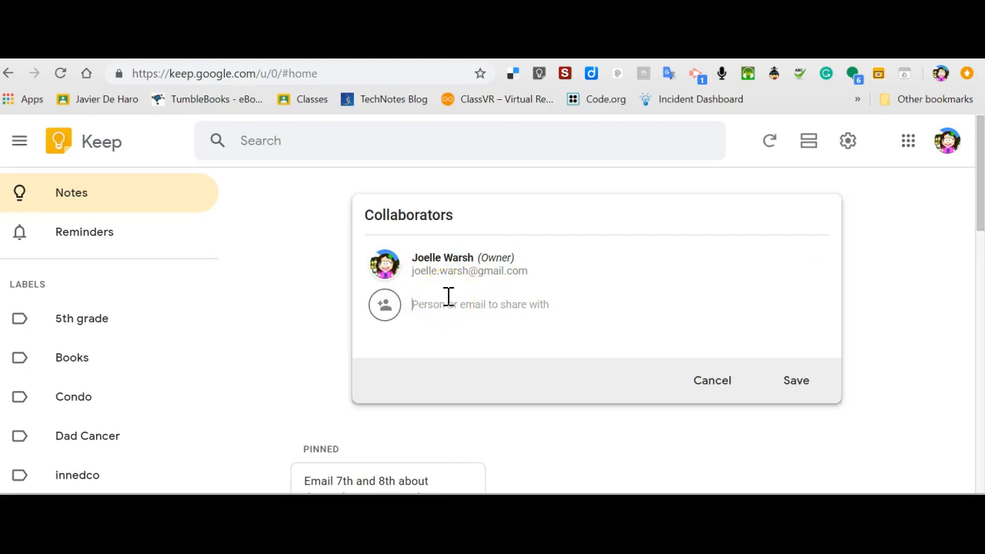
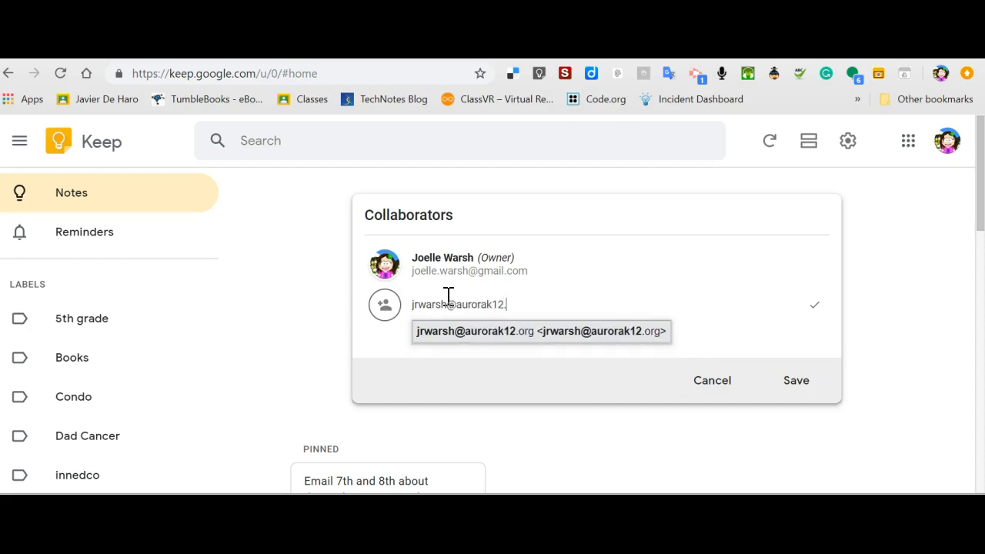
pyautogui.click(796, 382)
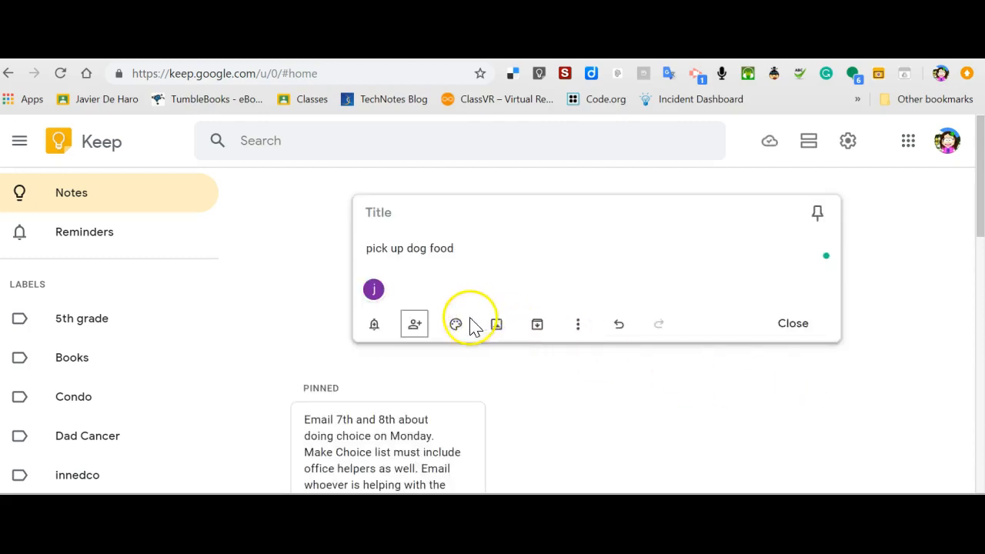
# Set the dog-food note's background colour to teal.
pyautogui.moveTo(457, 331)
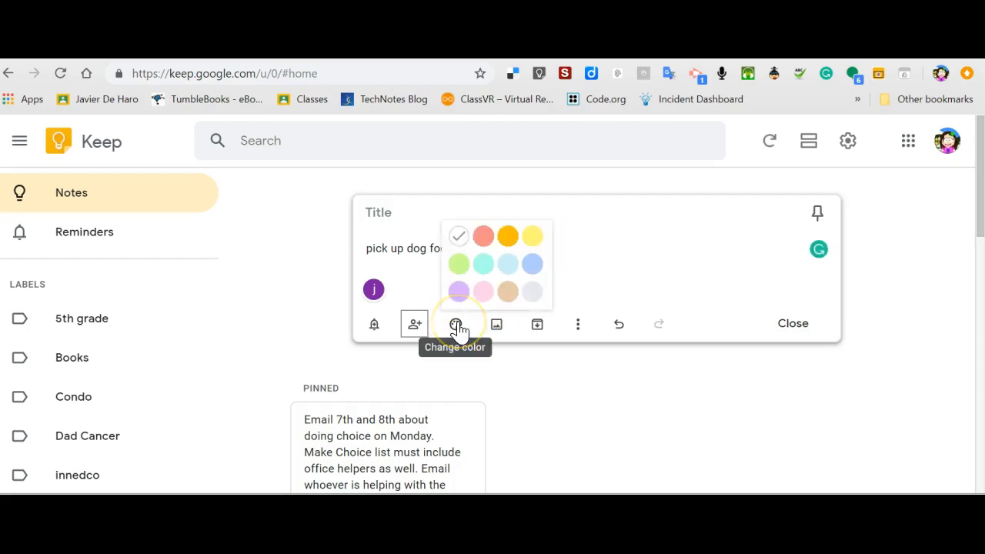
pyautogui.click(481, 266)
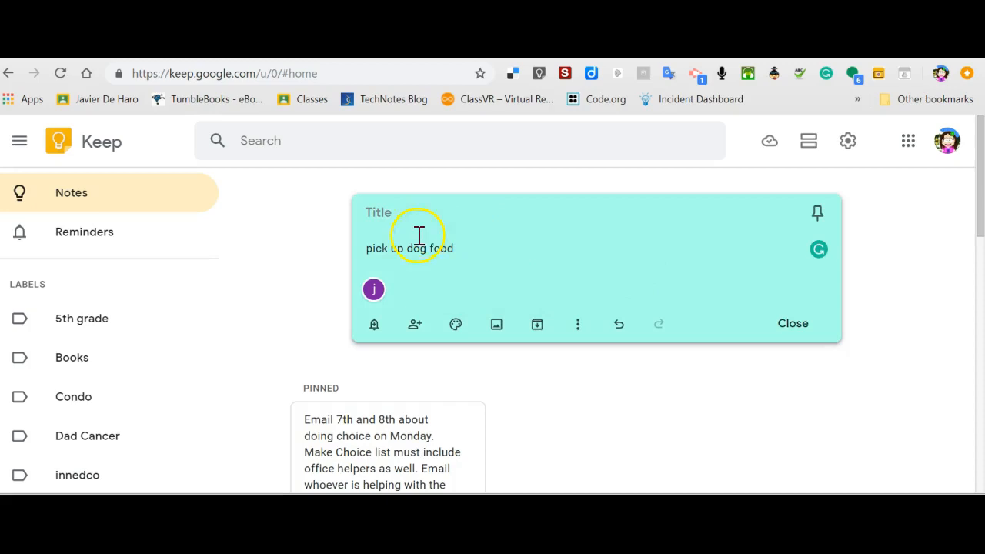
pyautogui.moveTo(456, 325)
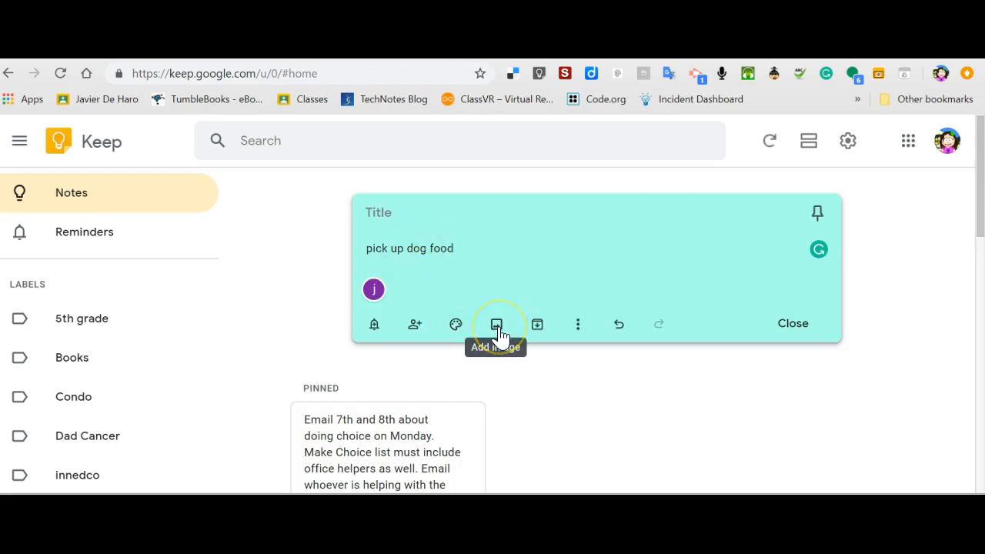
# Attach the Desktop photo 'Photo Apr 25, 2 46 08 PM' to the teal note.
pyautogui.click(497, 326)
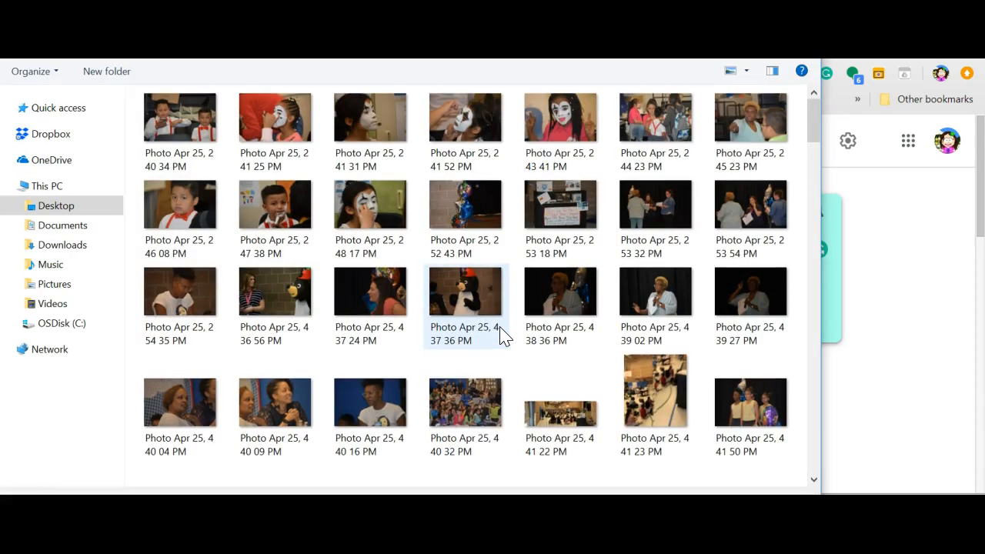
pyautogui.click(178, 211)
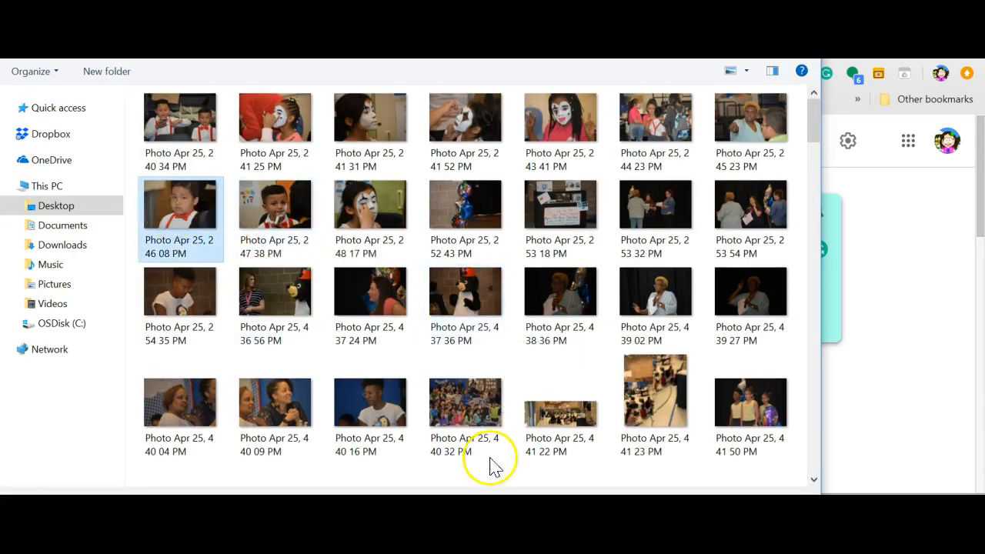
pyautogui.click(693, 534)
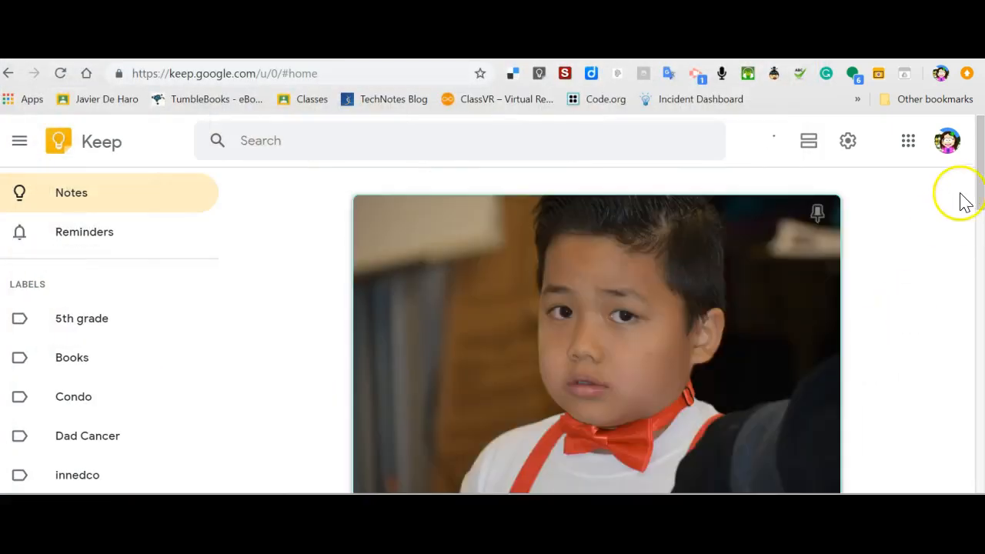
# Open the teal 'pick up dog food' photo note from Others in the editor.
pyautogui.moveTo(980, 184); pyautogui.dragTo(980, 280)
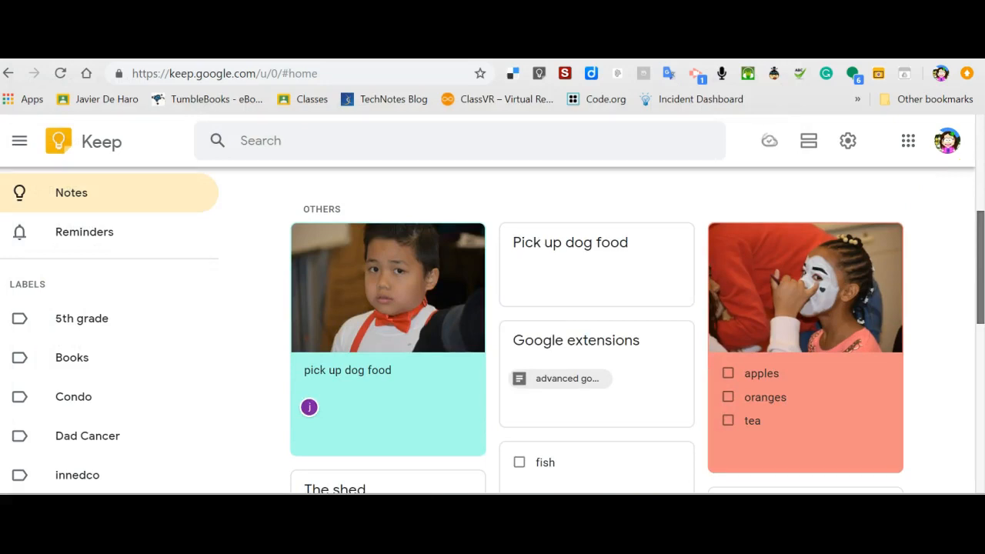
pyautogui.moveTo(405, 398)
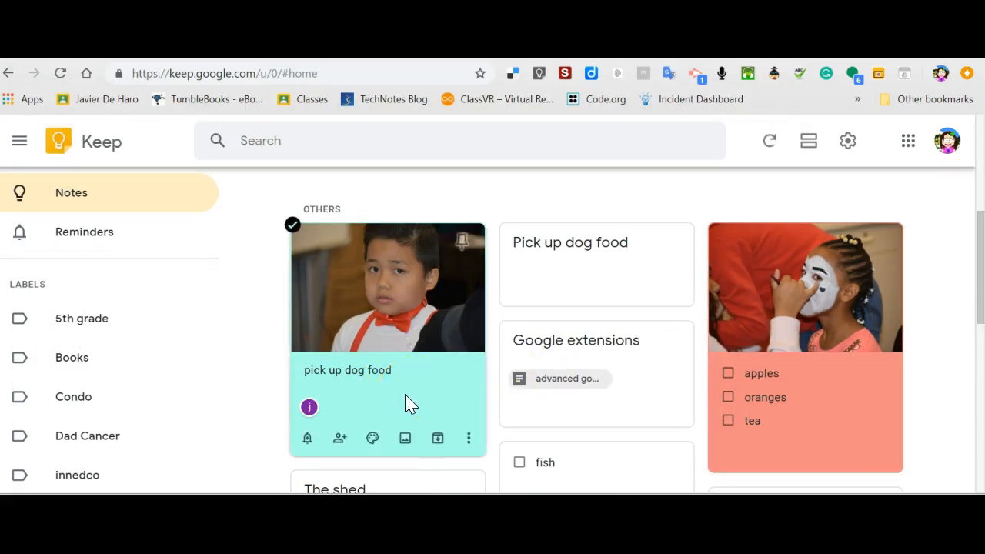
pyautogui.click(404, 397)
pyautogui.click(517, 400)
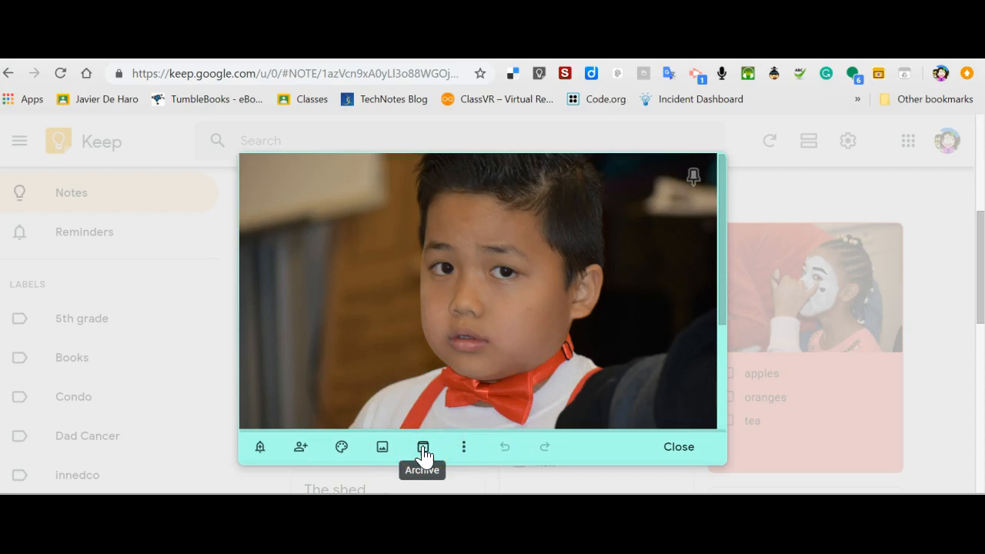
# Create a new 'dog' label and make sure it is ticked on the photo note.
pyautogui.click(462, 452)
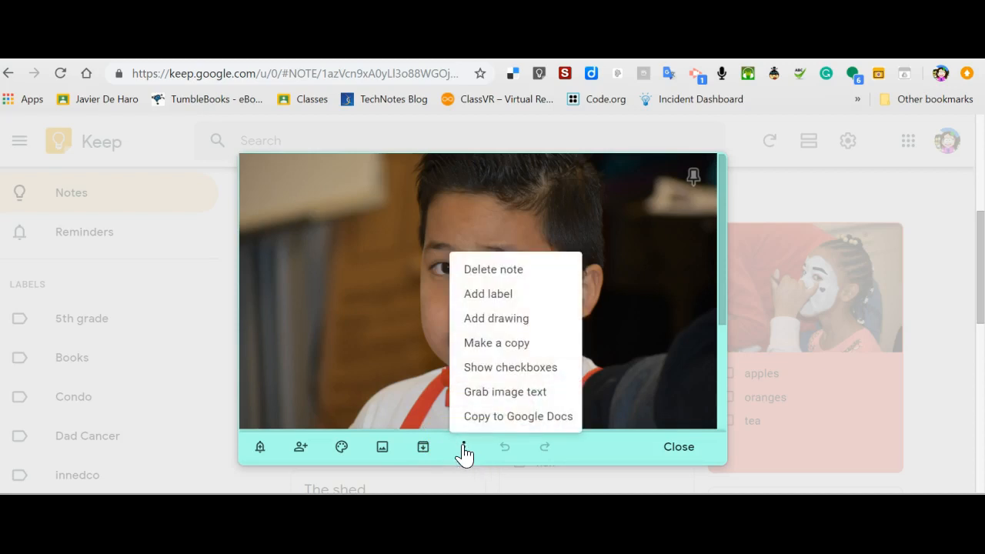
pyautogui.click(510, 297)
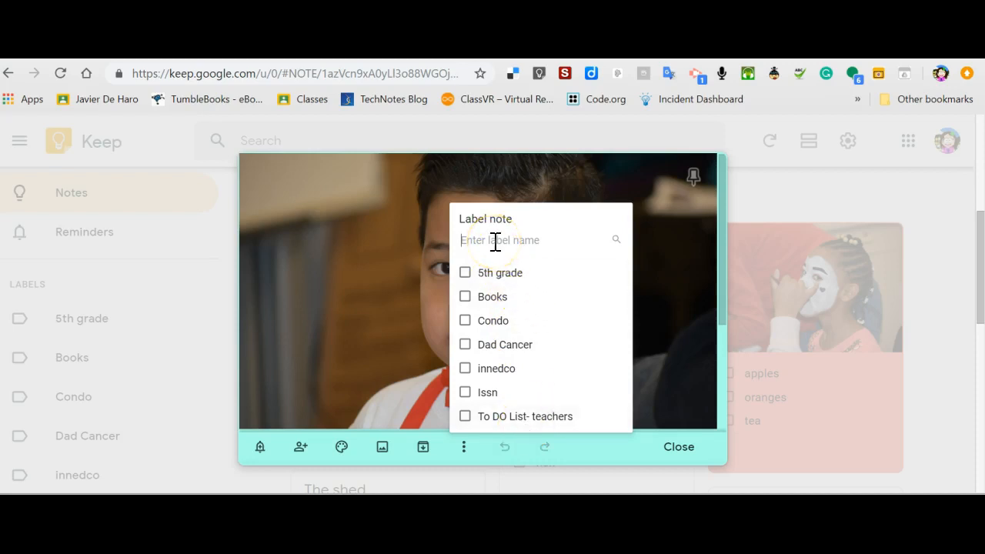
pyautogui.write('dog')
pyautogui.click(501, 277)
pyautogui.click(465, 274)
pyautogui.click(466, 273)
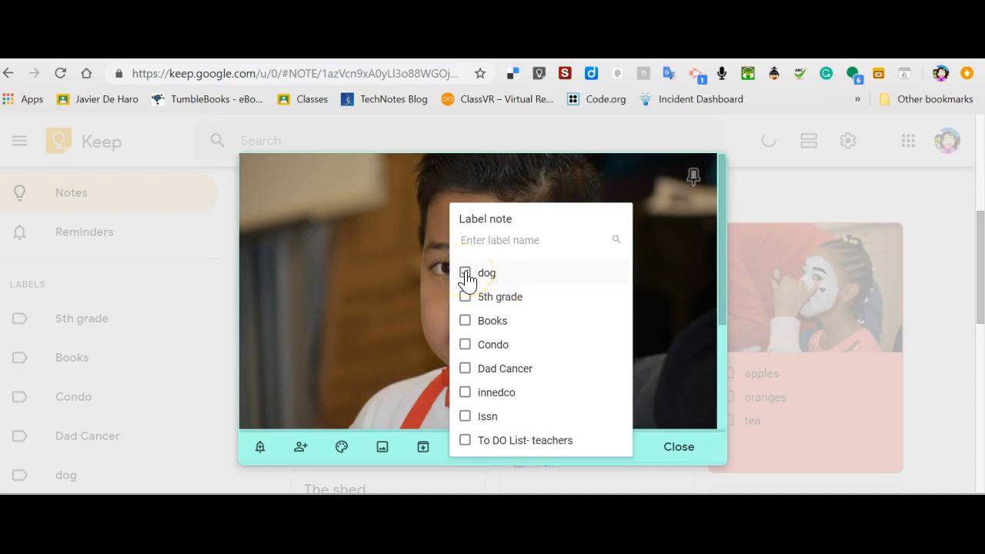
pyautogui.click(671, 374)
# Exit the full-screen photo view and close the note.
pyautogui.click(671, 374)
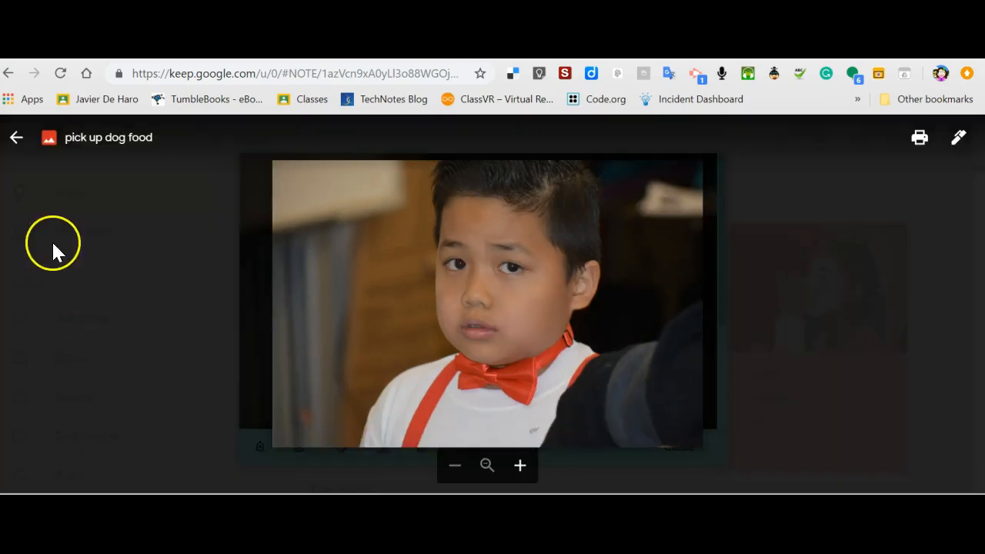
pyautogui.click(14, 140)
pyautogui.click(140, 337)
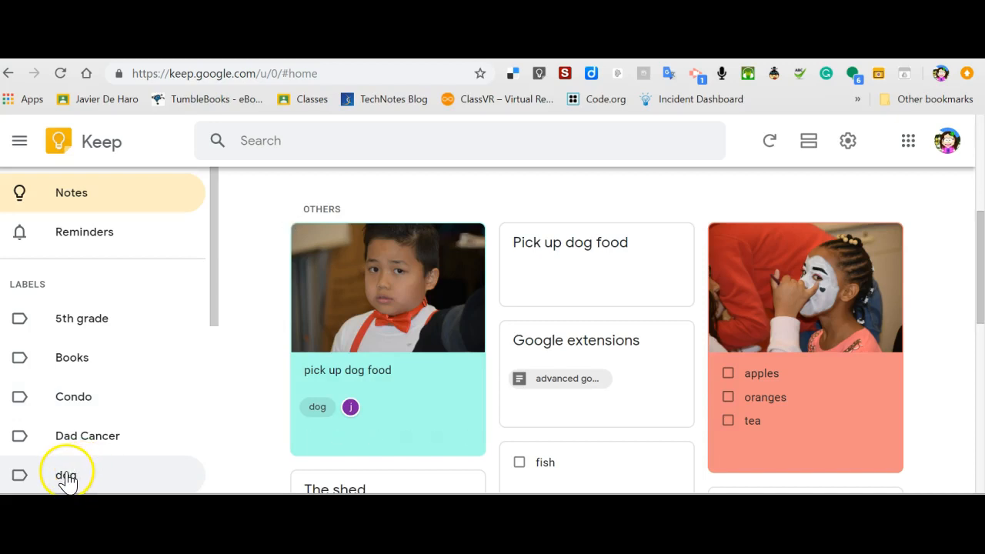
# Filter notes by the dog, 5th grade, Books, Condo and Dad Cancer labels.
pyautogui.click(67, 475)
pyautogui.moveTo(67, 480); pyautogui.dragTo(136, 334)
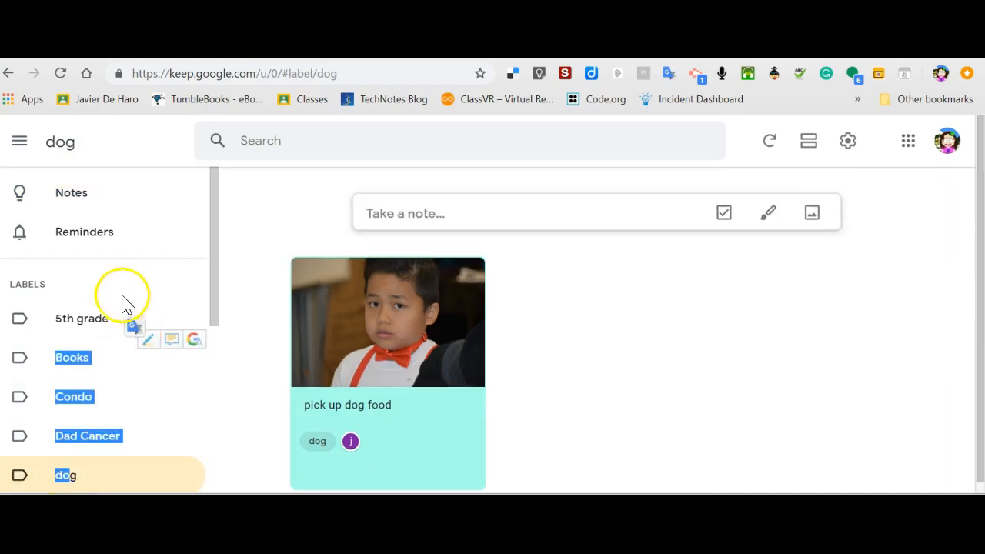
pyautogui.click(91, 325)
pyautogui.click(90, 325)
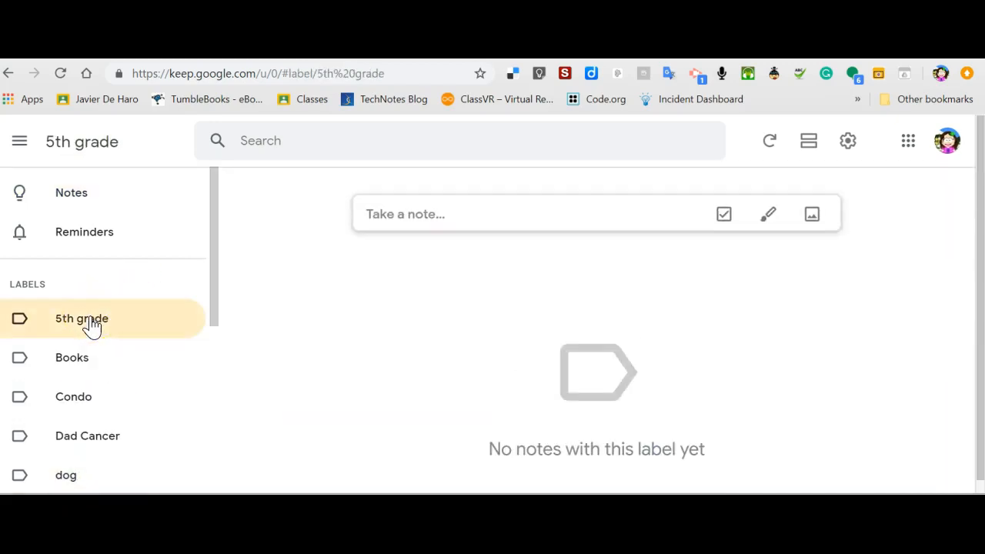
pyautogui.click(79, 364)
pyautogui.click(81, 405)
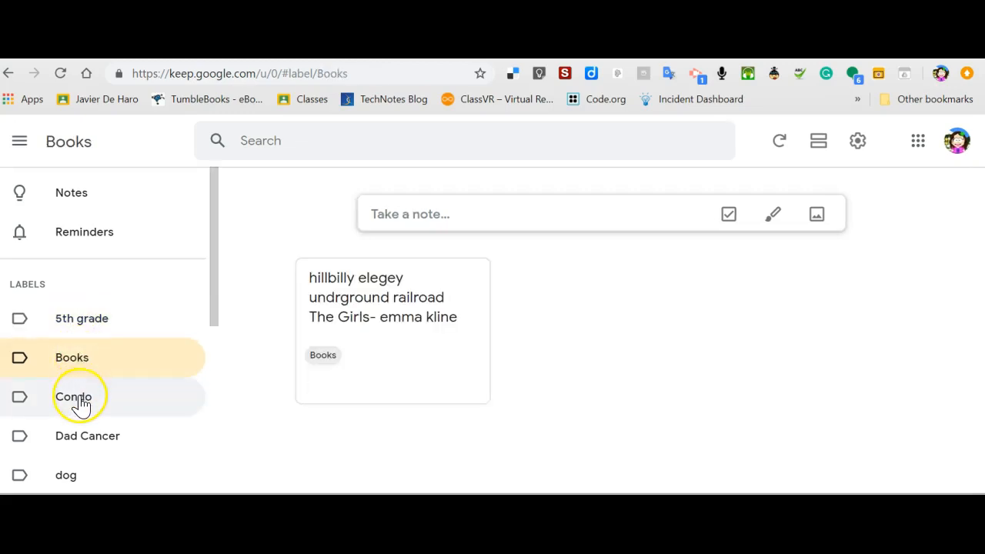
pyautogui.click(80, 444)
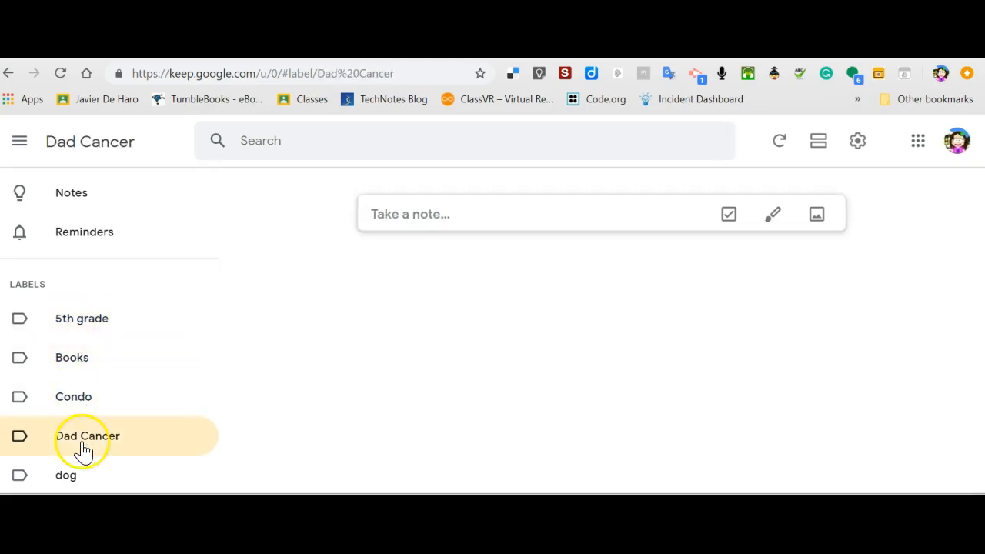
# Check the innedco, Books and 5th grade labels, then return to all Notes.
pyautogui.moveTo(218, 279); pyautogui.dragTo(218, 375)
pyautogui.click(90, 326)
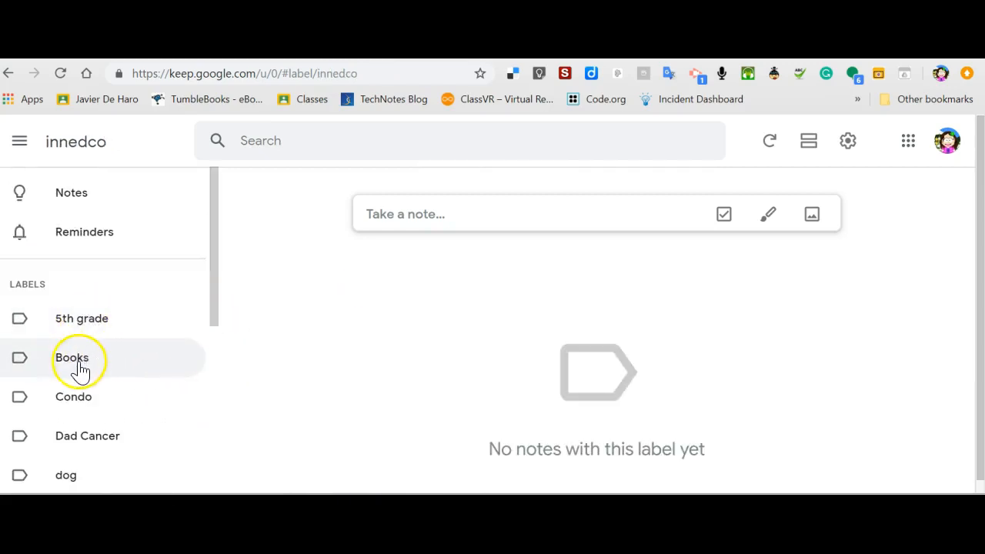
pyautogui.click(80, 368)
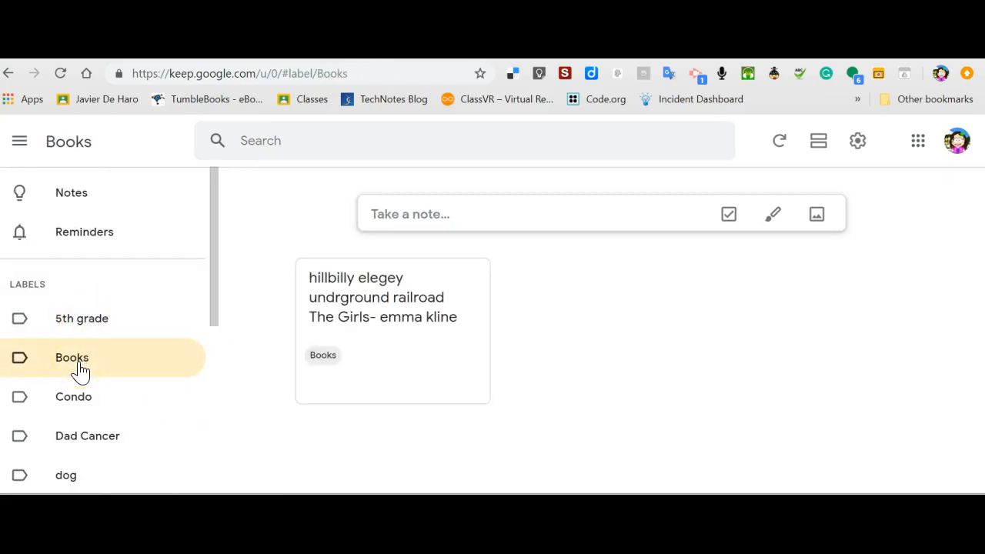
pyautogui.click(81, 328)
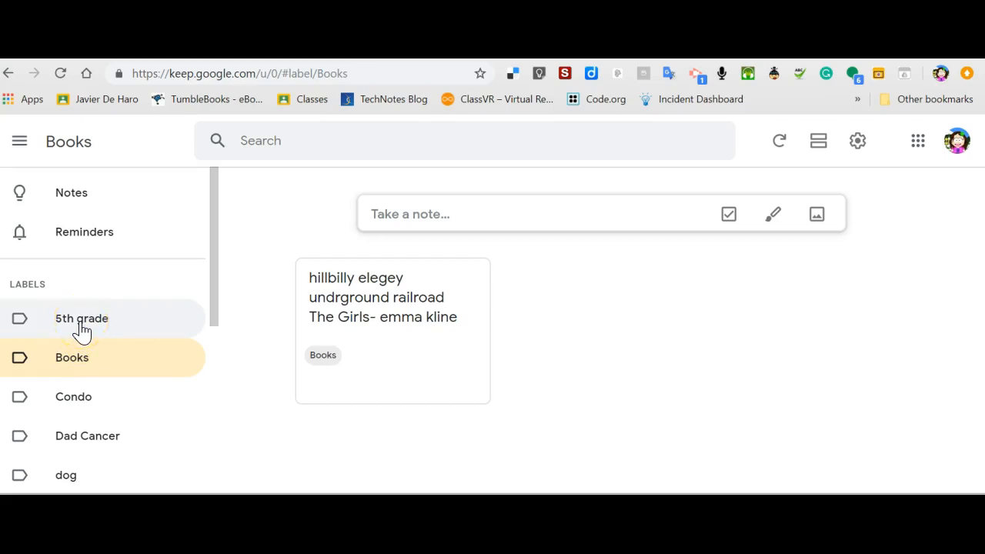
pyautogui.click(77, 351)
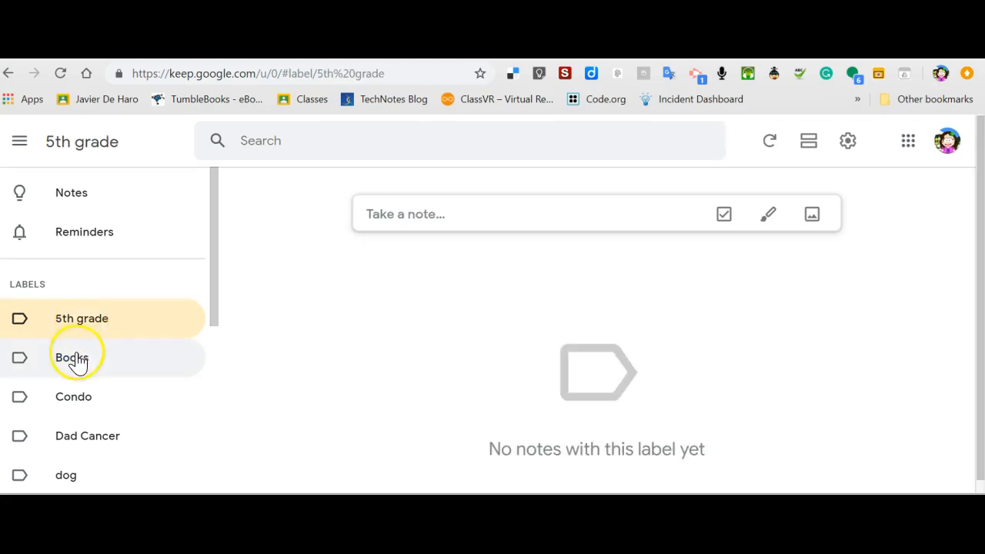
pyautogui.click(80, 199)
pyautogui.moveTo(970, 188); pyautogui.dragTo(977, 310)
# Add the Books label to the Stamps note, then view Books, now holding two notes.
pyautogui.moveTo(824, 334)
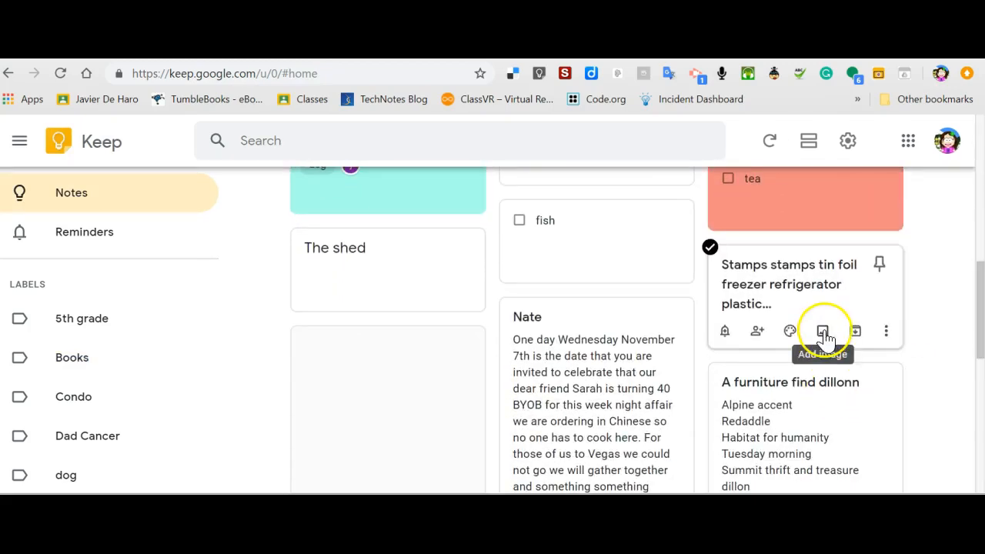
pyautogui.click(887, 332)
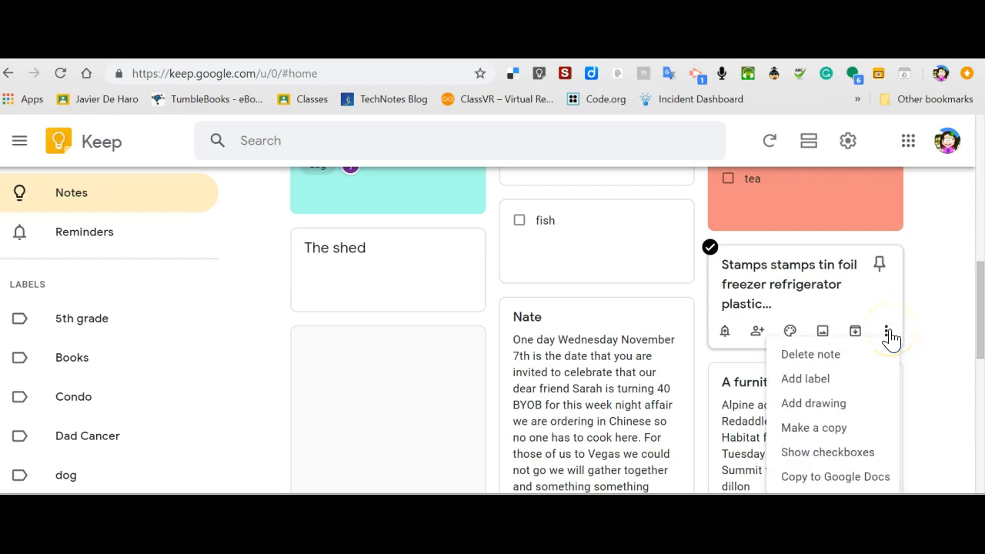
pyautogui.click(825, 381)
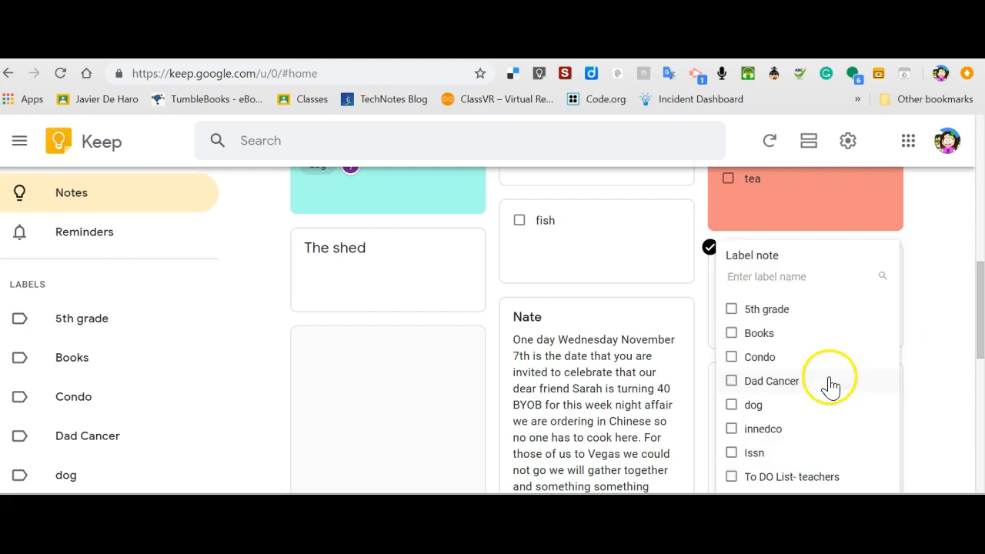
pyautogui.click(741, 335)
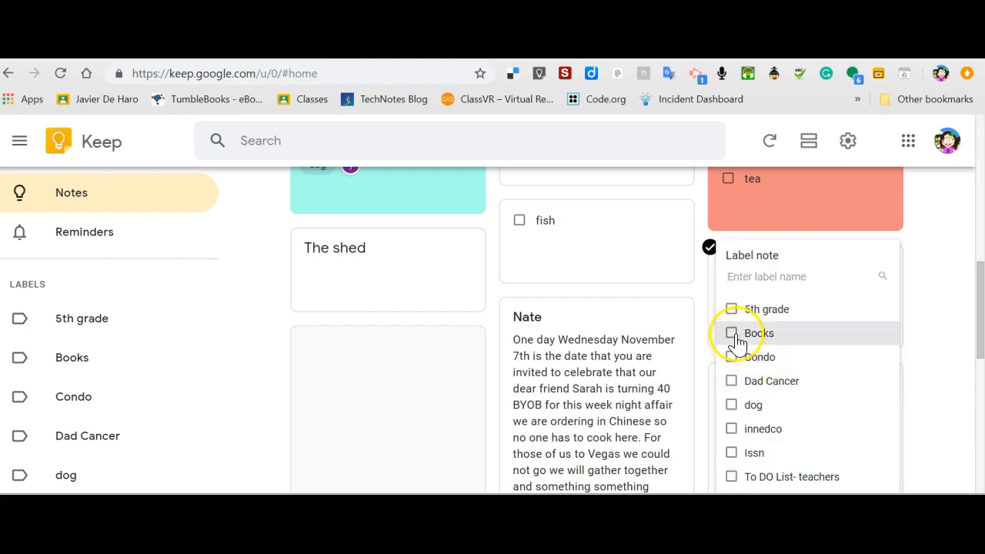
pyautogui.click(947, 346)
pyautogui.click(82, 368)
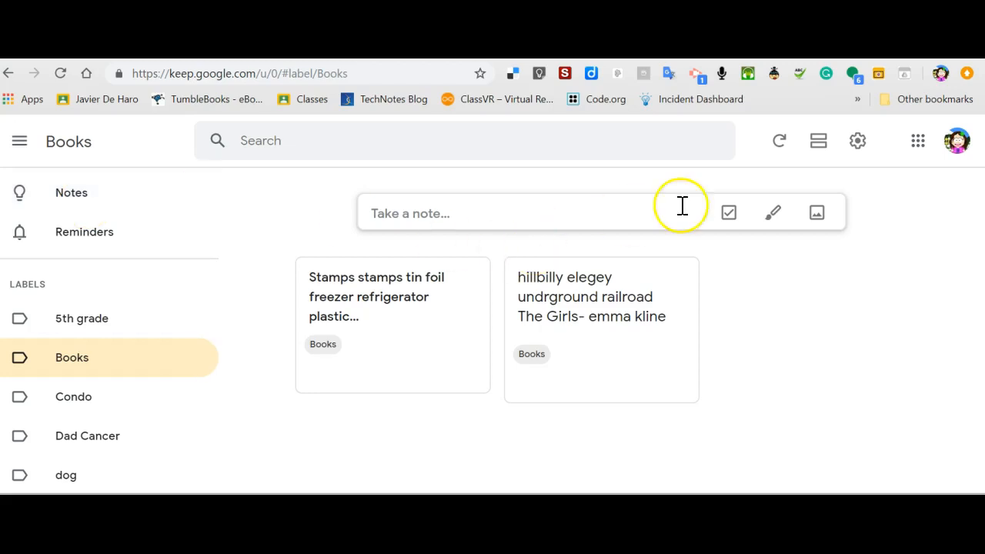
# Discard an empty text note and start a fresh checklist note in the Books label.
pyautogui.click(582, 211)
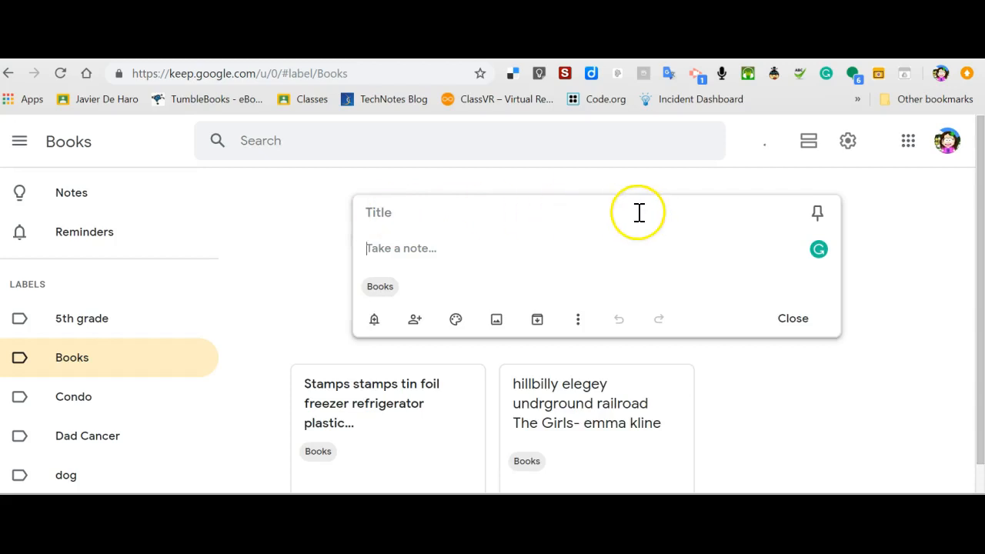
pyautogui.click(304, 215)
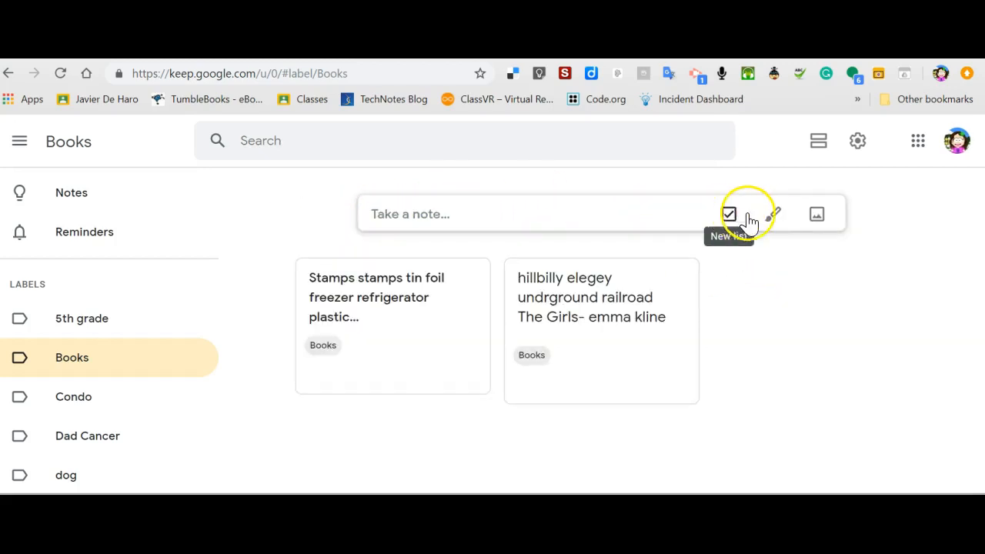
pyautogui.click(817, 217)
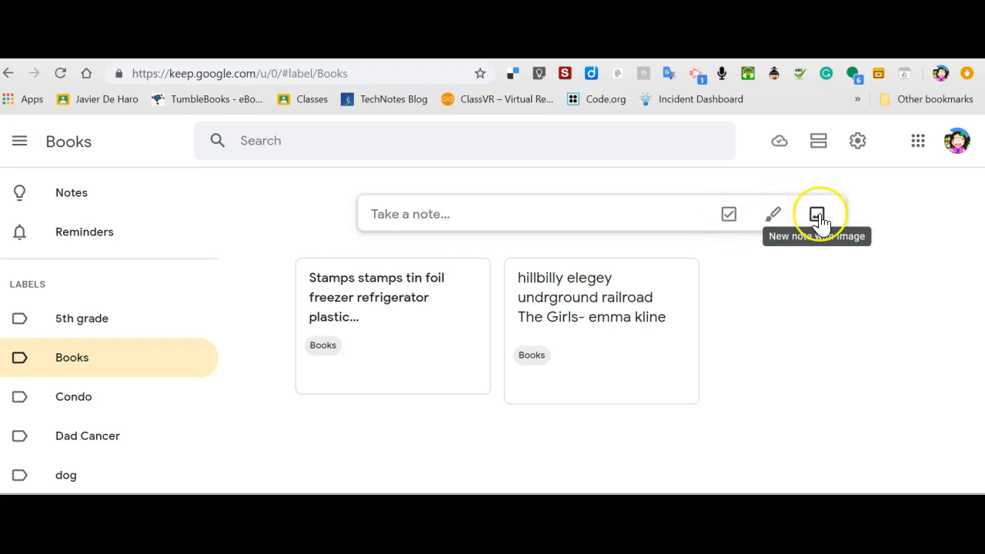
pyautogui.click(730, 220)
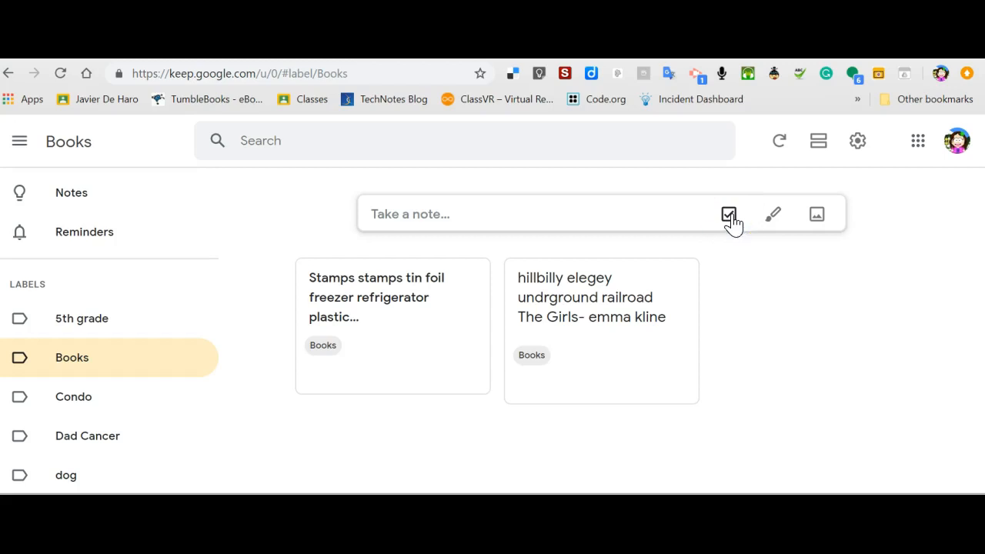
pyautogui.click(729, 215)
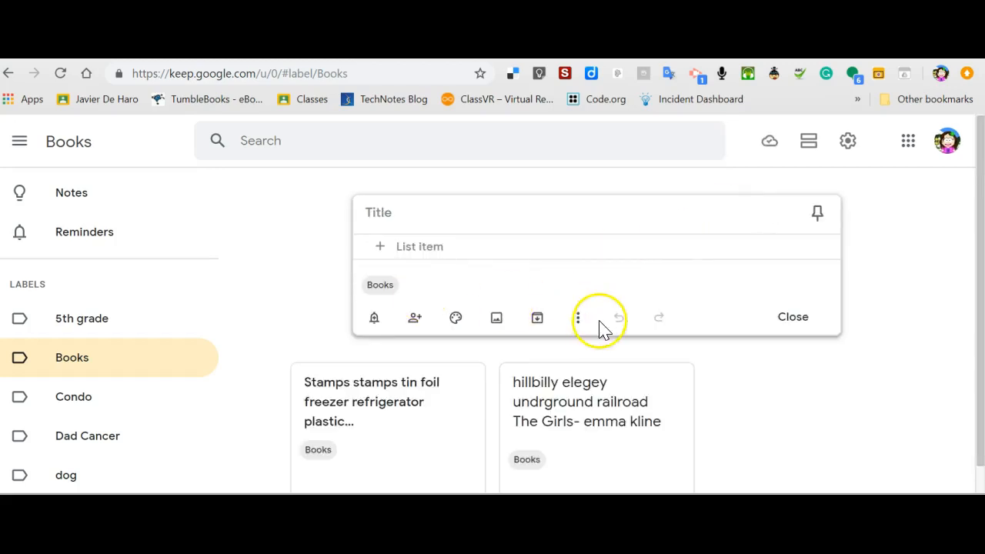
# Create and apply a new 'shopping lists' label to the checklist, removing its Books label.
pyautogui.click(577, 320)
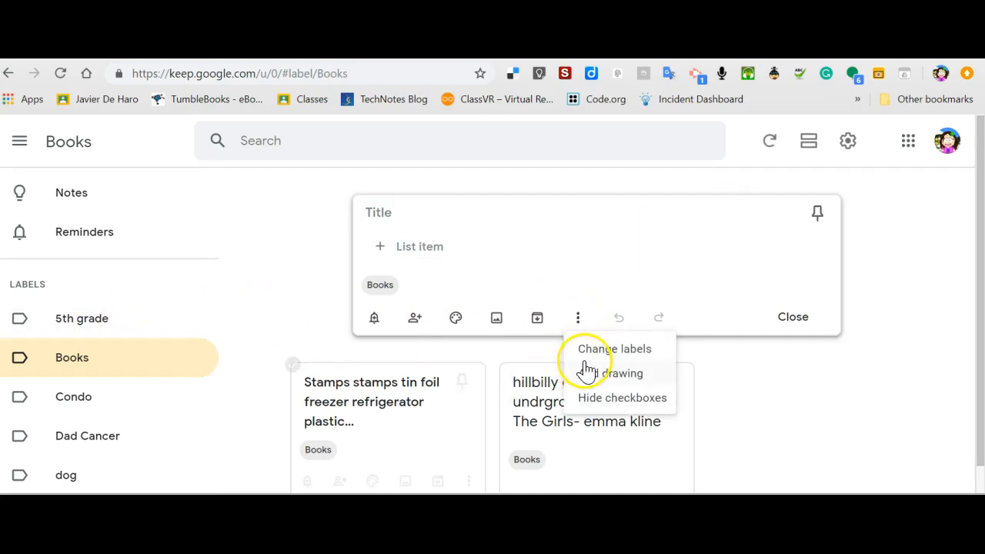
pyautogui.click(605, 350)
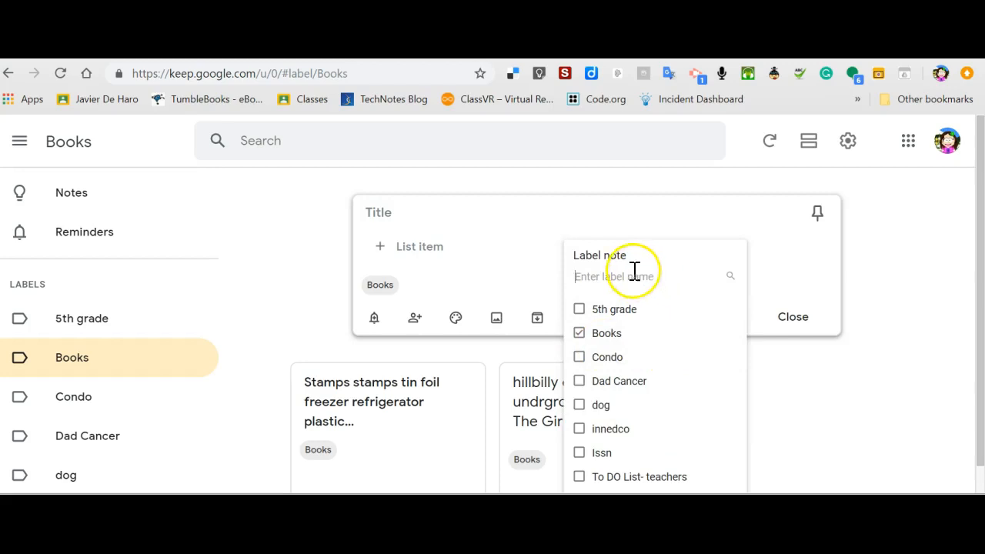
pyautogui.write('shopping lists')
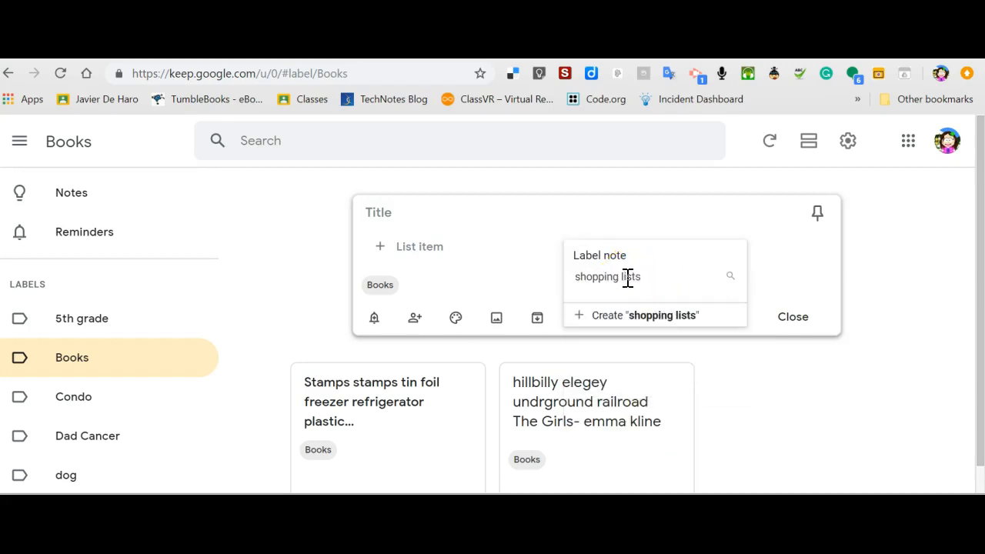
pyautogui.click(638, 314)
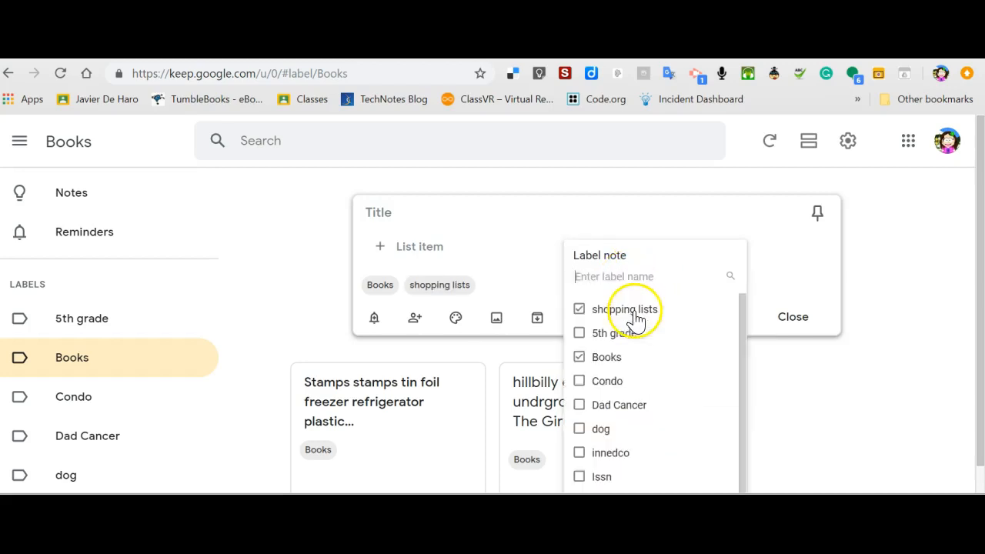
pyautogui.click(388, 286)
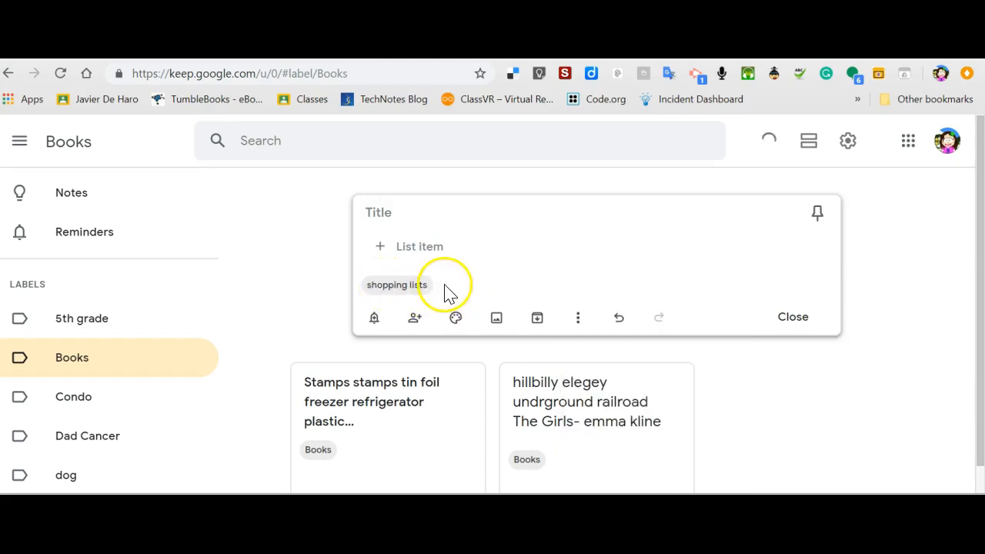
# Add the list items 'dog food', 'tomoto' and 'cereal' to the checklist.
pyautogui.click(410, 254)
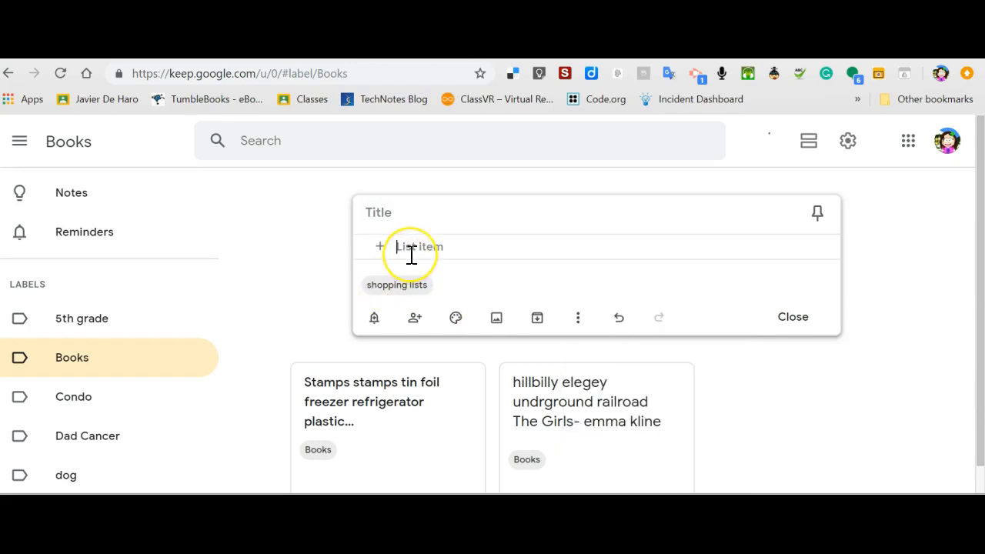
pyautogui.write('dog food')
pyautogui.press('Return')
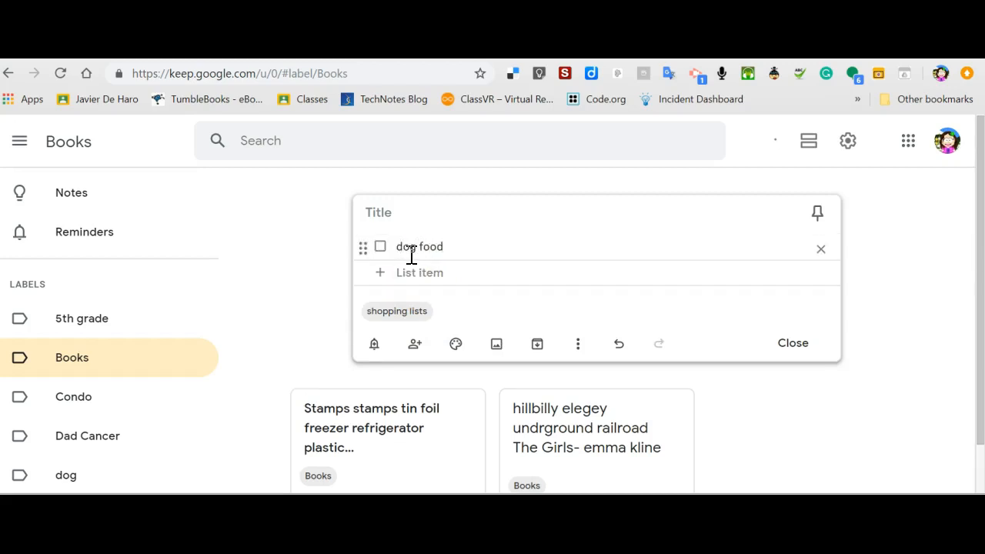
pyautogui.write('tomoto')
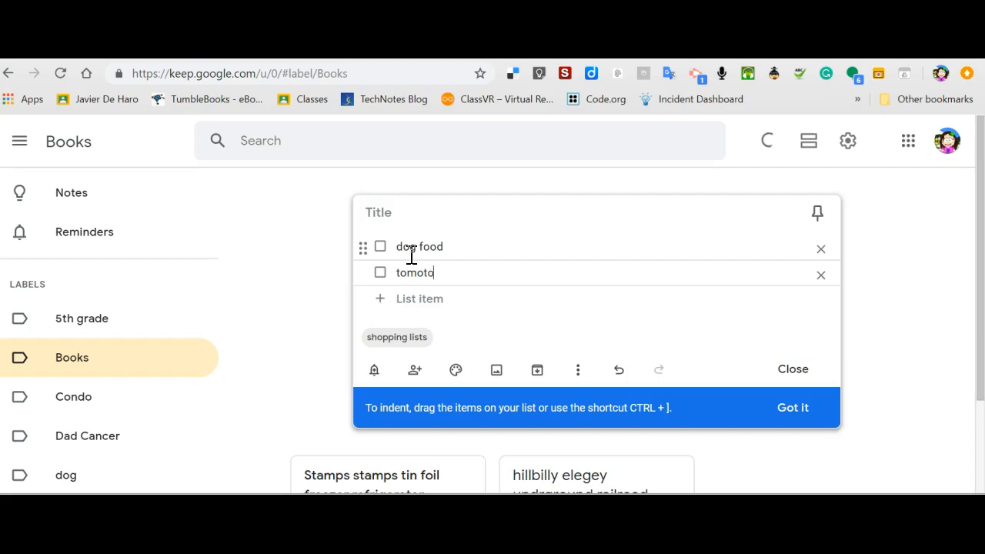
pyautogui.press('Return')
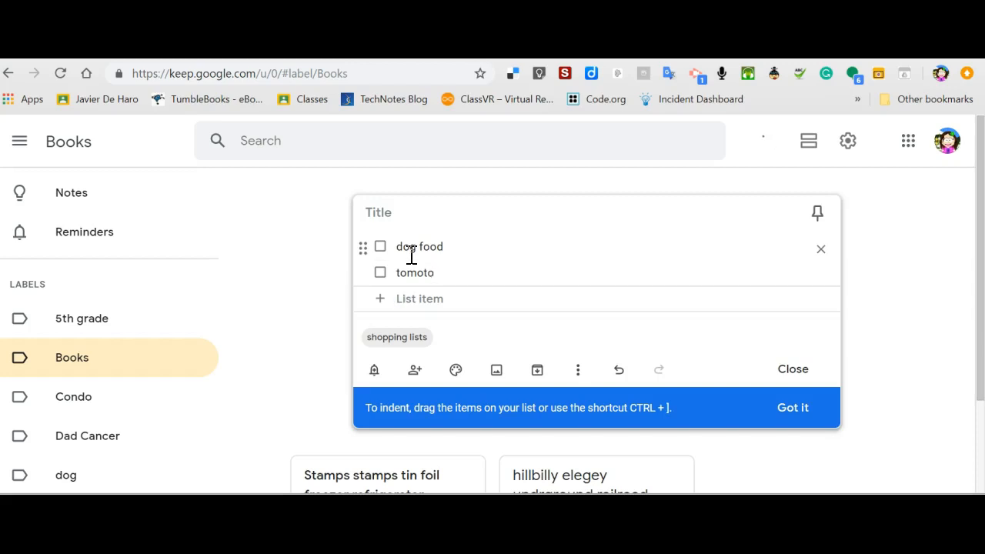
pyautogui.write('cereal')
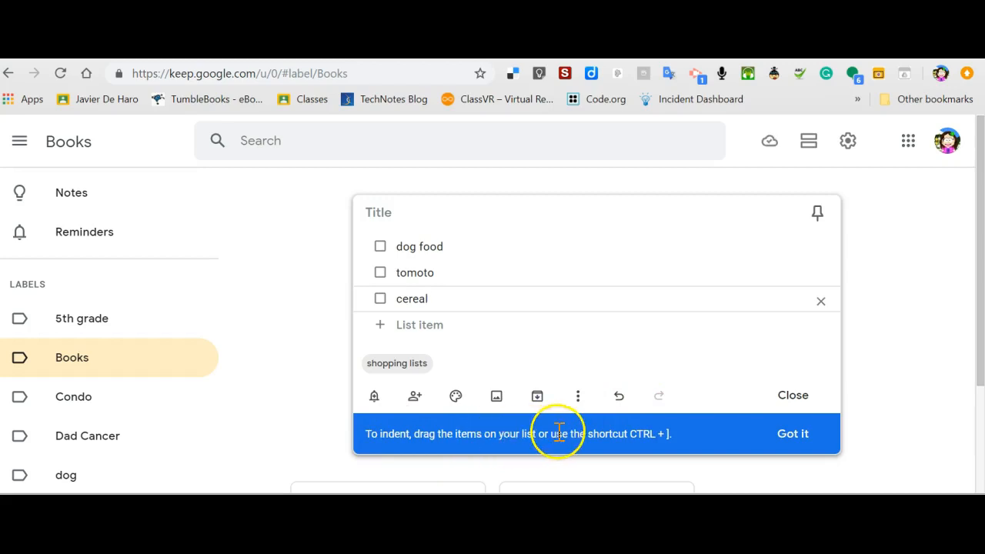
# Nest 'cereal' as a sub-item of 'dog food', title the checklist 'APril List', and close it.
pyautogui.moveTo(365, 299); pyautogui.dragTo(479, 262)
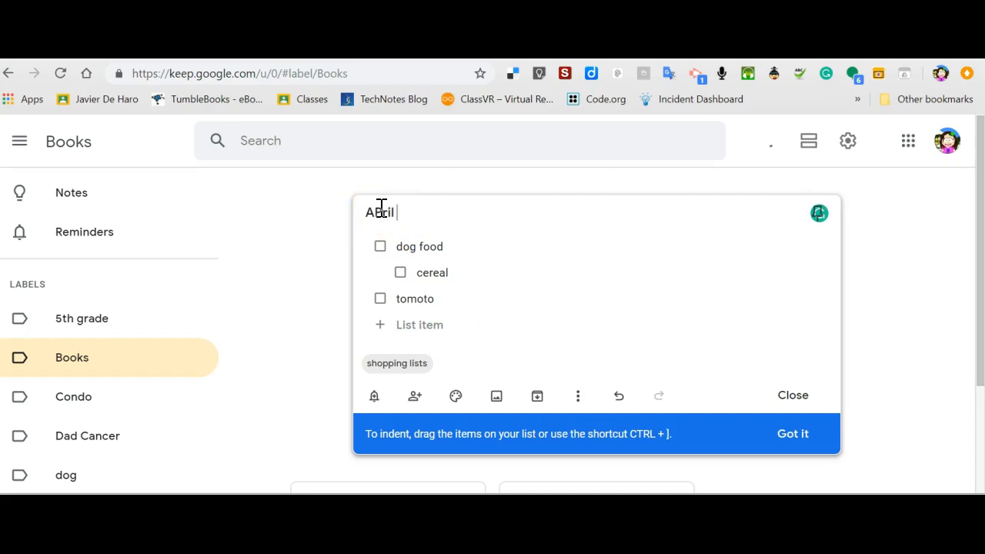
pyautogui.click(381, 209)
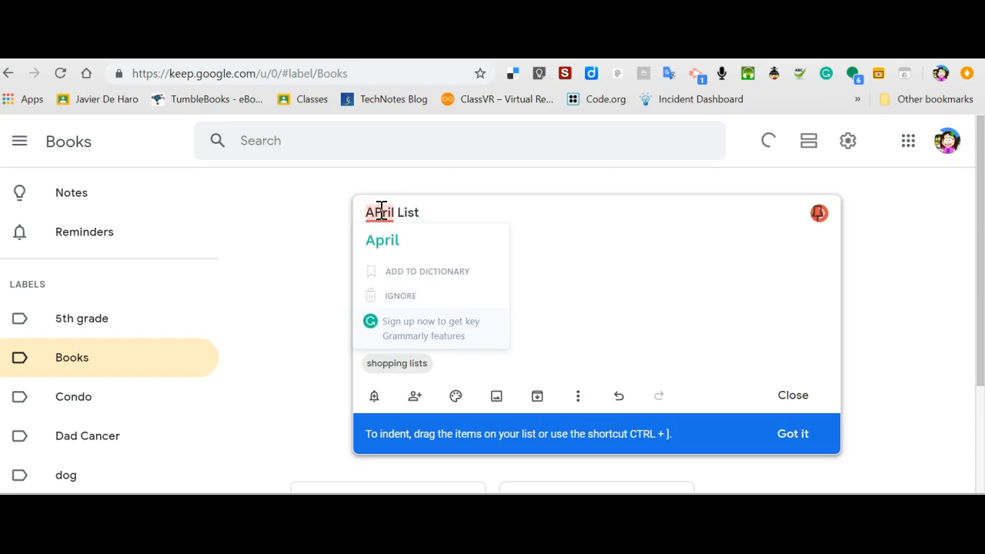
pyautogui.click(384, 240)
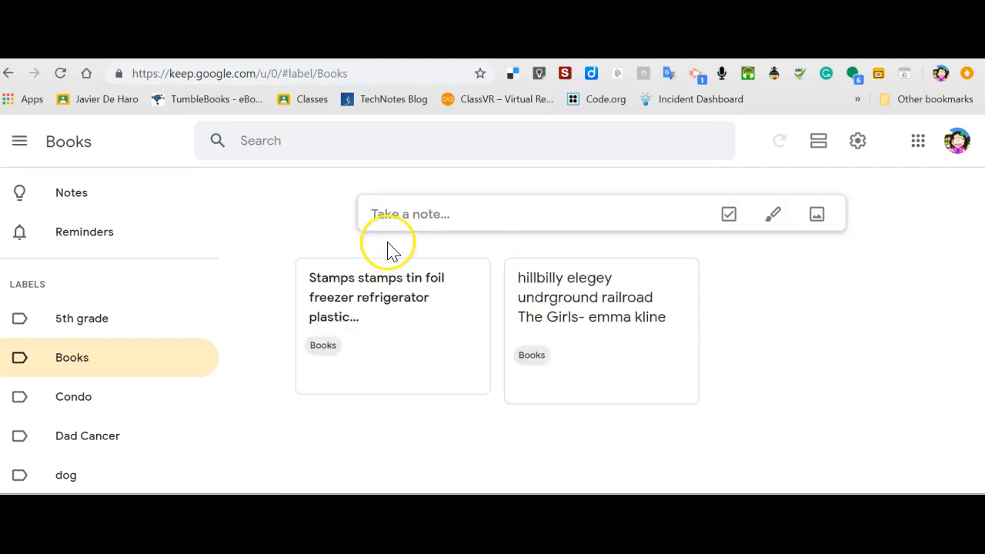
pyautogui.moveTo(554, 387)
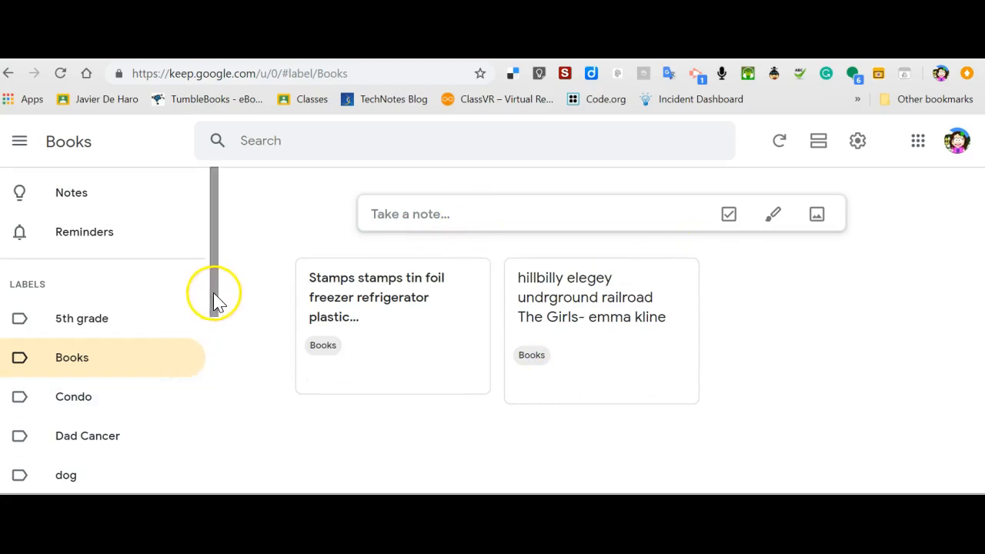
# Open the shopping lists label from the sidebar.
pyautogui.moveTo(213, 297); pyautogui.dragTo(209, 412)
pyautogui.scroll(-1, 177, 392)
pyautogui.click(99, 330)
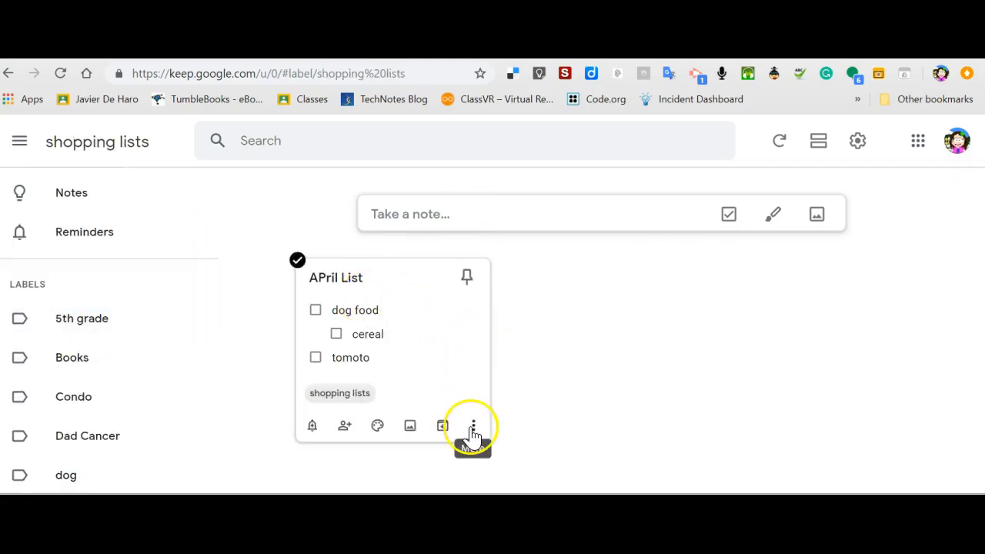
# Pin the 'APril List' checklist after cancelling an image upload on it.
pyautogui.click(468, 379)
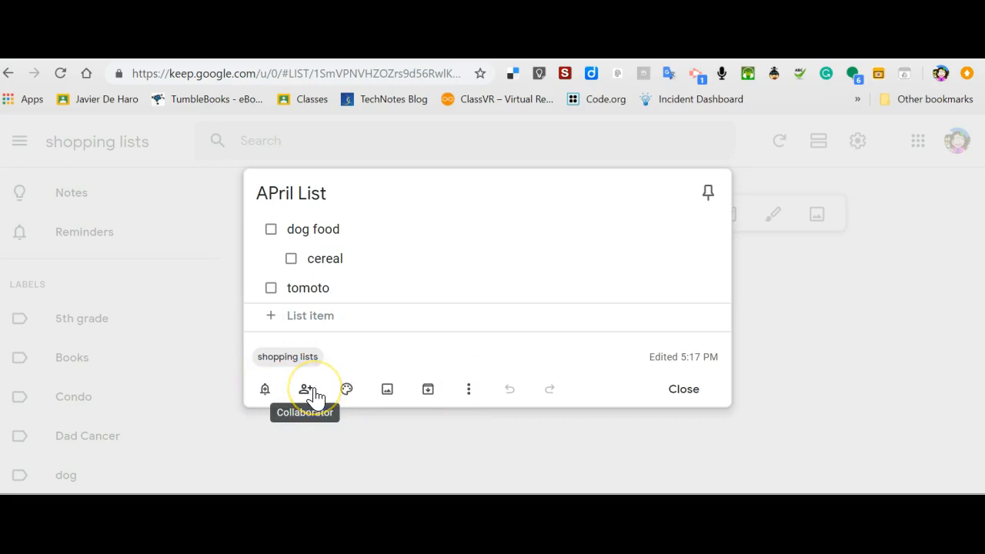
pyautogui.moveTo(346, 394)
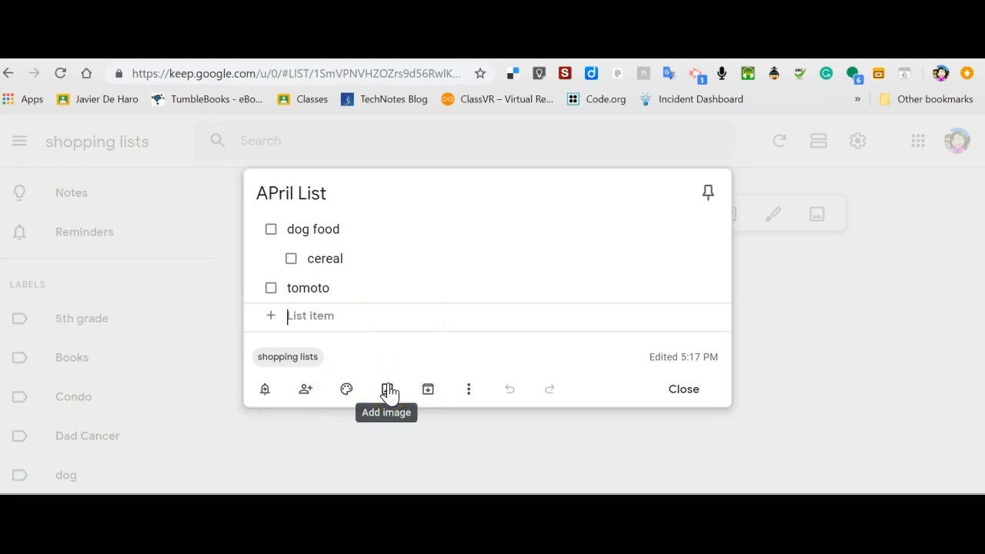
pyautogui.click(389, 392)
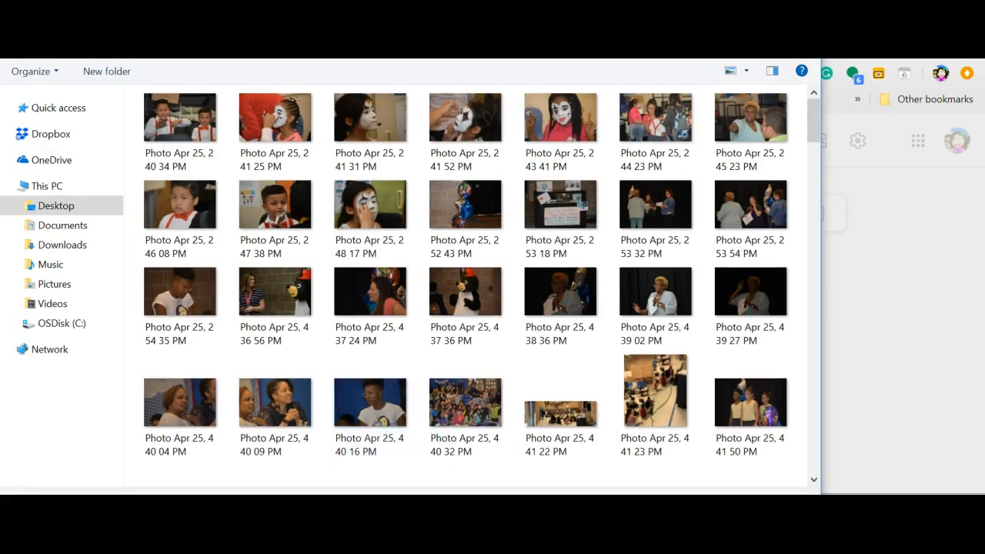
pyautogui.press('Escape')
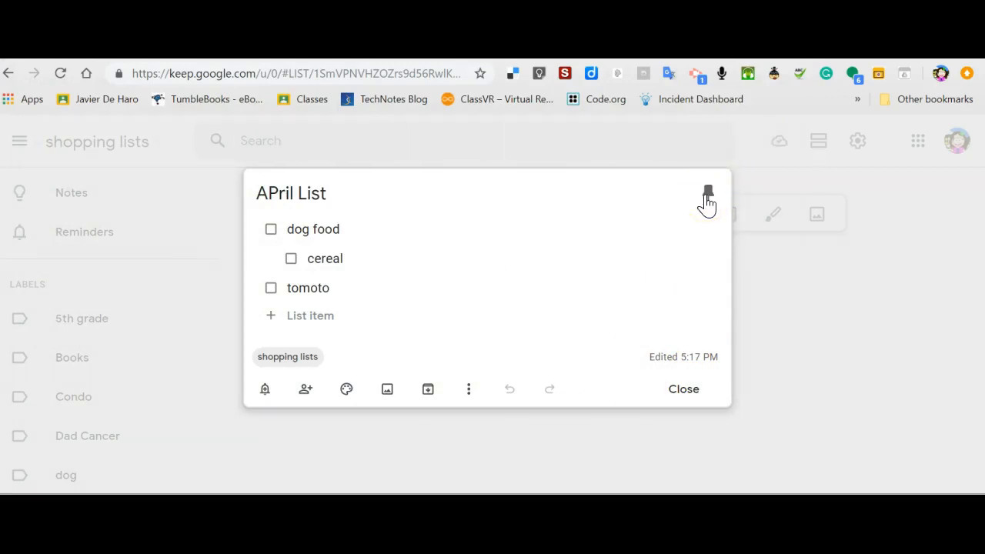
pyautogui.click(684, 389)
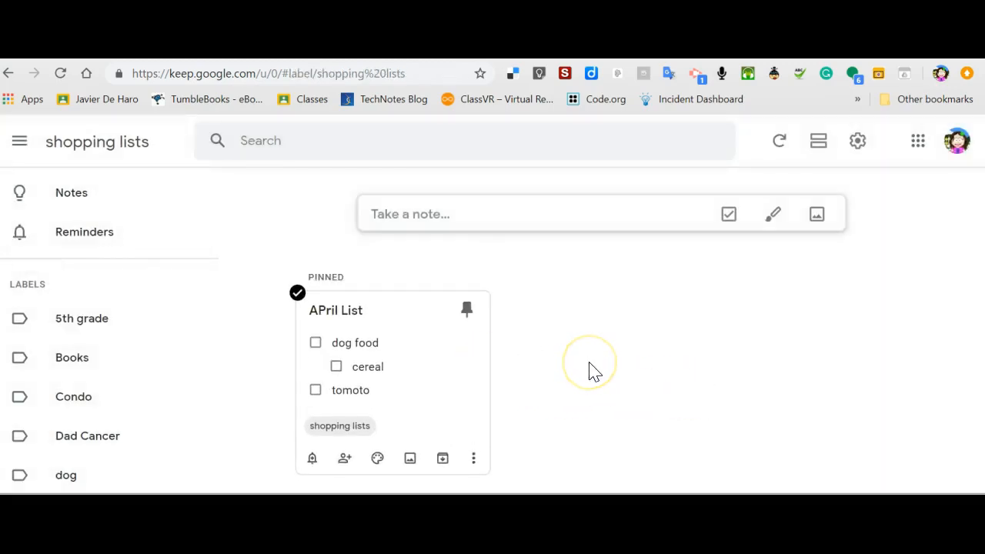
# Start a drawing note and sketch a yellow highlighter loop and a red marker stroke.
pyautogui.click(777, 217)
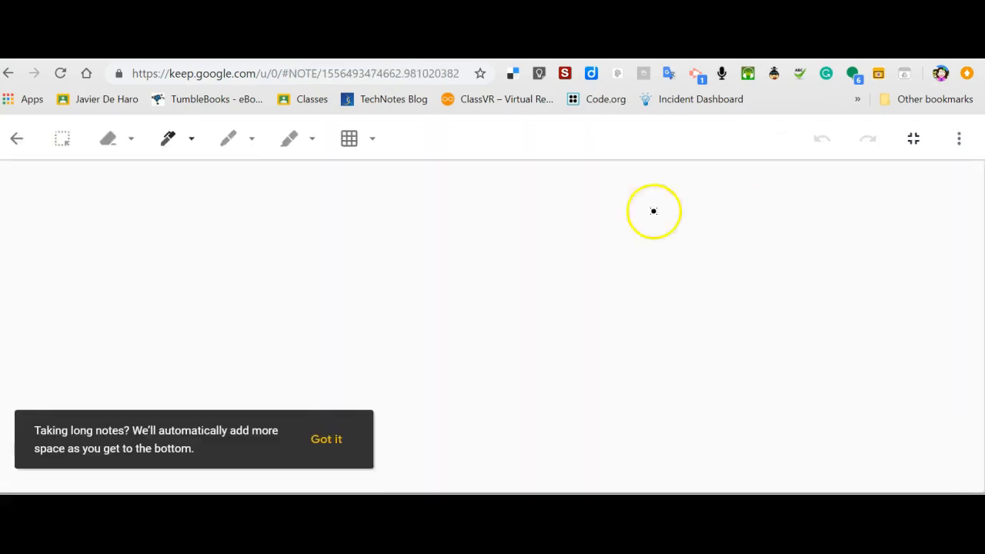
pyautogui.click(226, 140)
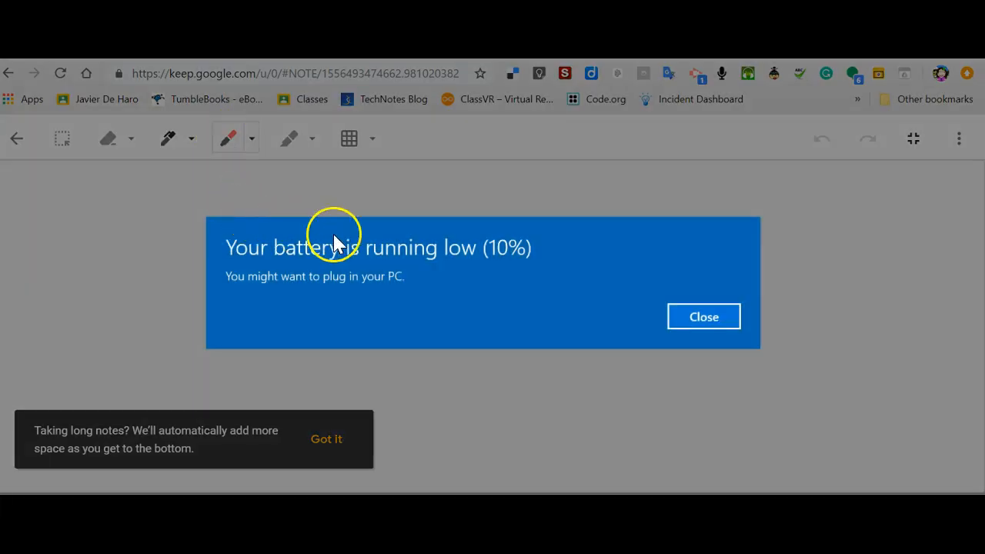
pyautogui.click(701, 319)
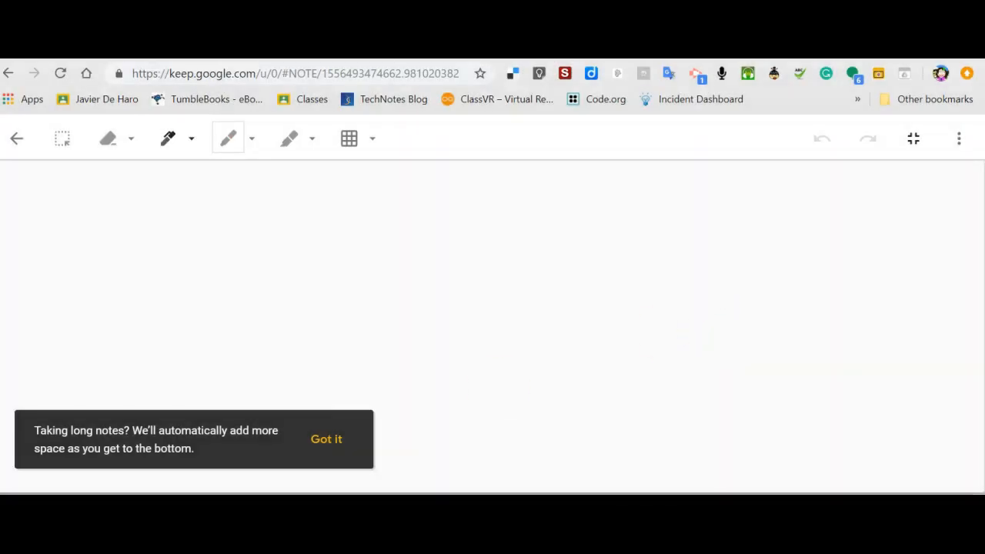
pyautogui.click(291, 143)
pyautogui.moveTo(289, 196)
pyautogui.mouseDown()
pyautogui.moveTo(359, 213)
pyautogui.moveTo(429, 287)
pyautogui.moveTo(500, 277)
pyautogui.mouseUp()
pyautogui.click(233, 146)
pyautogui.moveTo(206, 171)
pyautogui.mouseDown()
pyautogui.moveTo(281, 264)
pyautogui.moveTo(111, 236)
pyautogui.mouseUp()
# Give the canvas a dots background and draw a thin black peaked pen line.
pyautogui.click(351, 141)
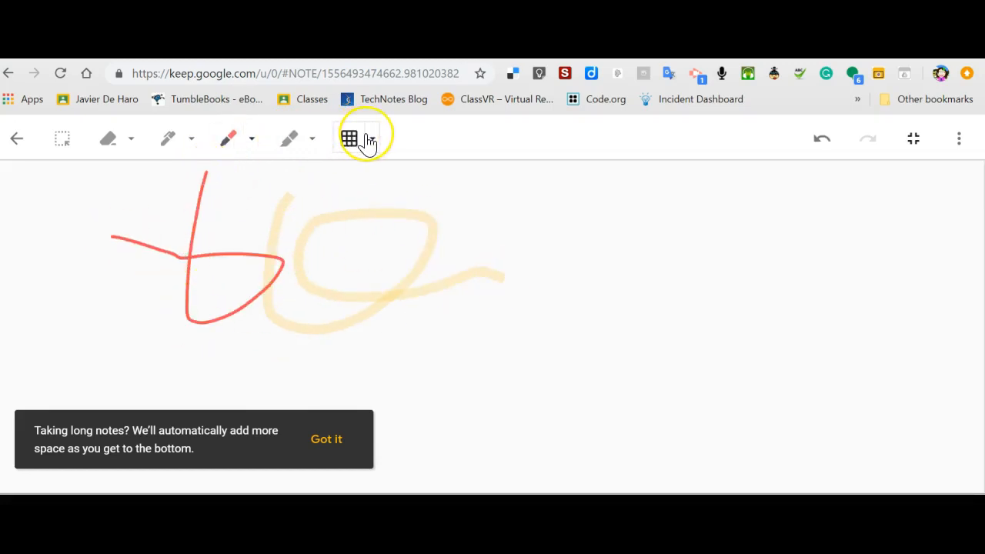
pyautogui.click(320, 192)
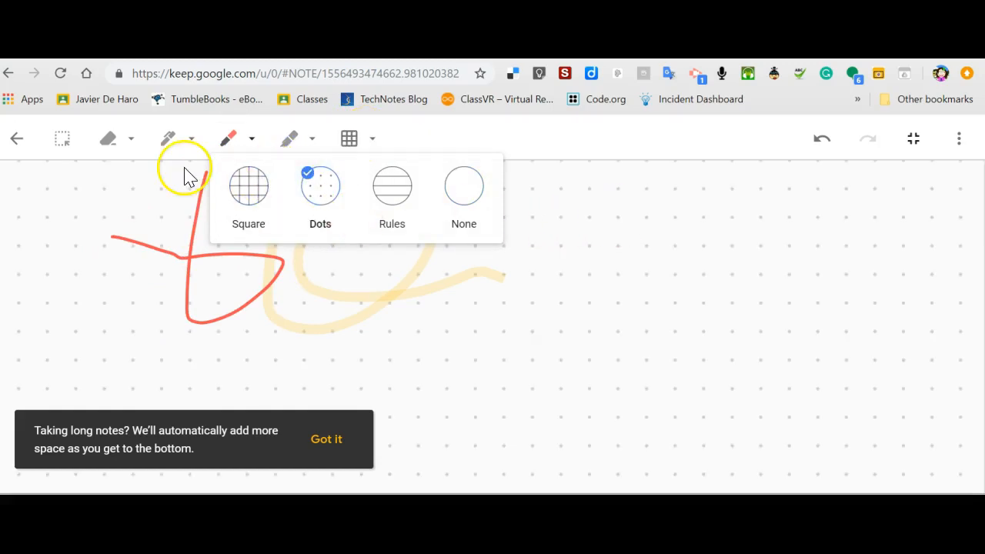
pyautogui.click(163, 153)
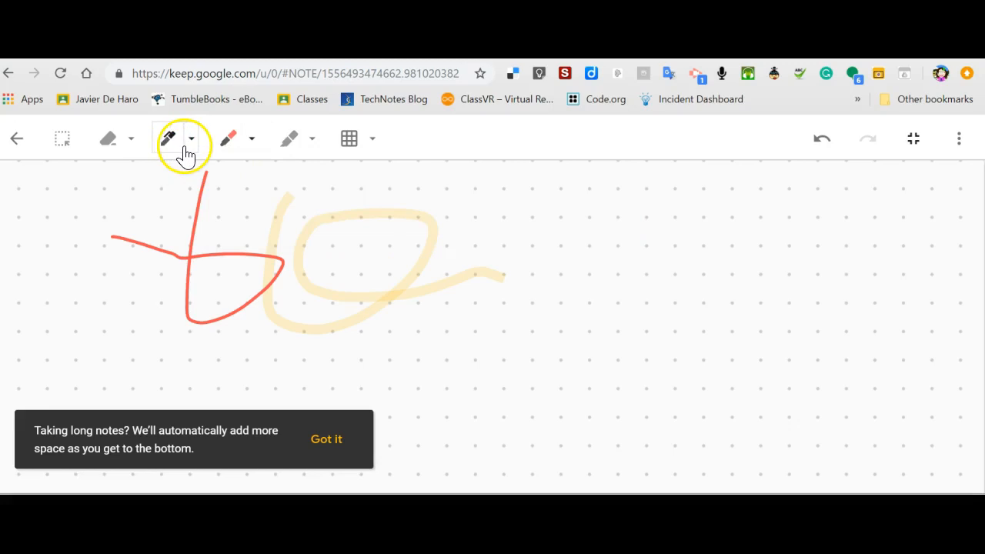
pyautogui.click(190, 147)
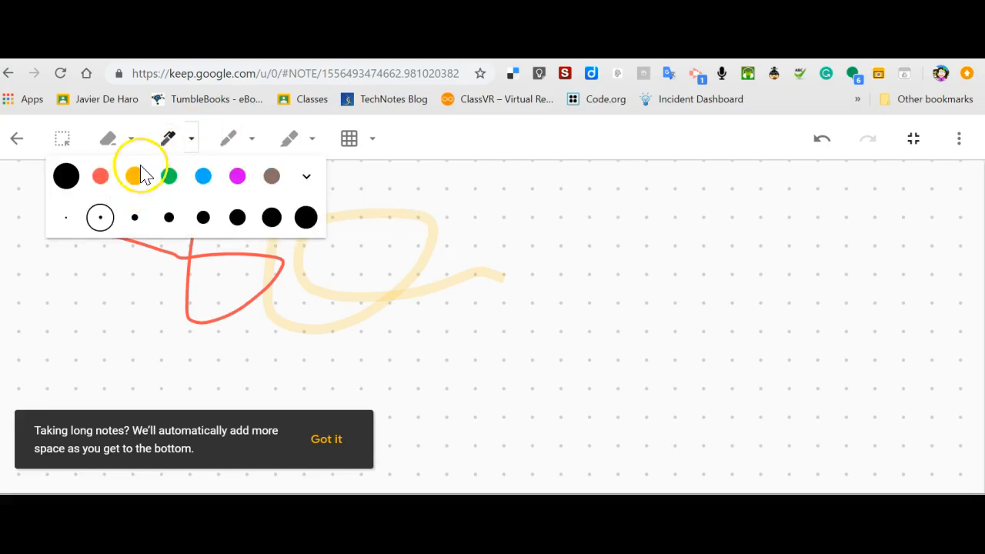
pyautogui.moveTo(574, 305)
pyautogui.mouseDown()
pyautogui.moveTo(617, 219)
pyautogui.moveTo(643, 314)
pyautogui.mouseUp()
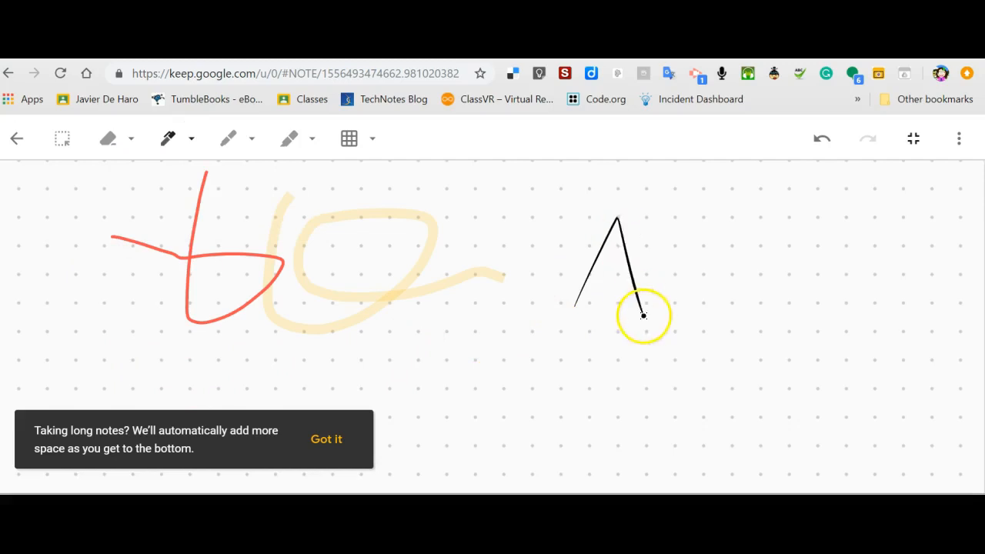
# Box-select the red and yellow strokes, then leave the drawing canvas.
pyautogui.click(62, 145)
pyautogui.moveTo(70, 177)
pyautogui.mouseDown()
pyautogui.moveTo(187, 351)
pyautogui.moveTo(563, 362)
pyautogui.moveTo(565, 373)
pyautogui.mouseUp()
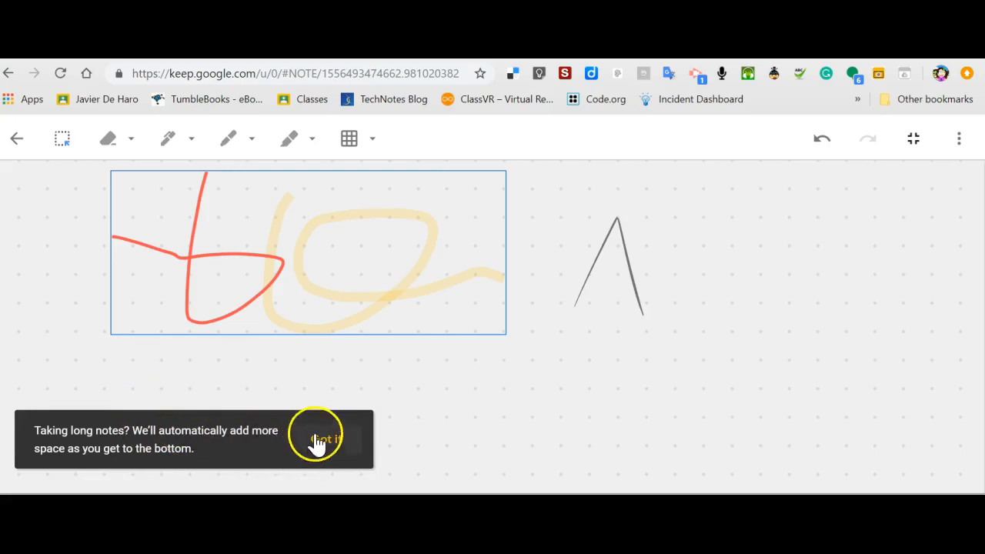
pyautogui.click(15, 141)
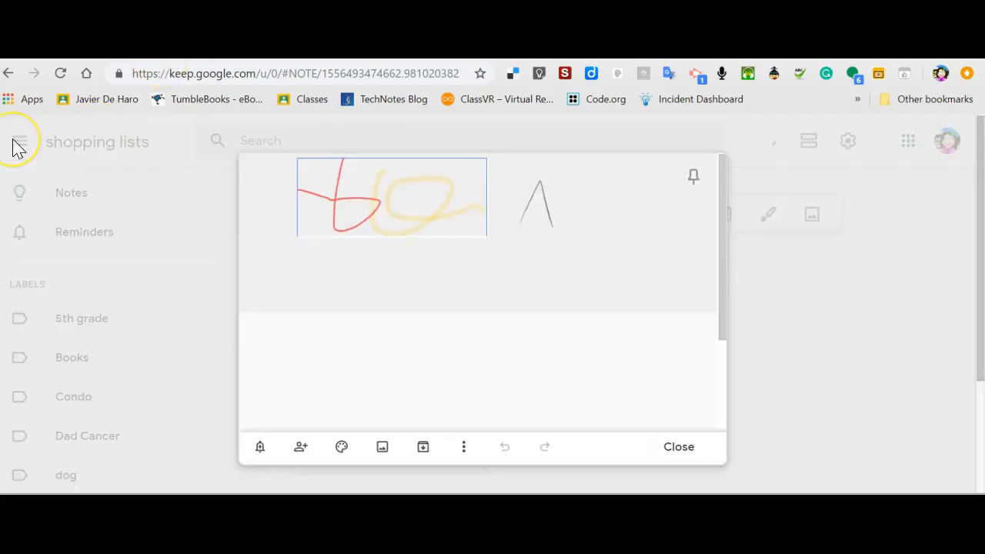
# Save the drawing note, reopen it, remove its shopping lists label, and close it.
pyautogui.click(677, 447)
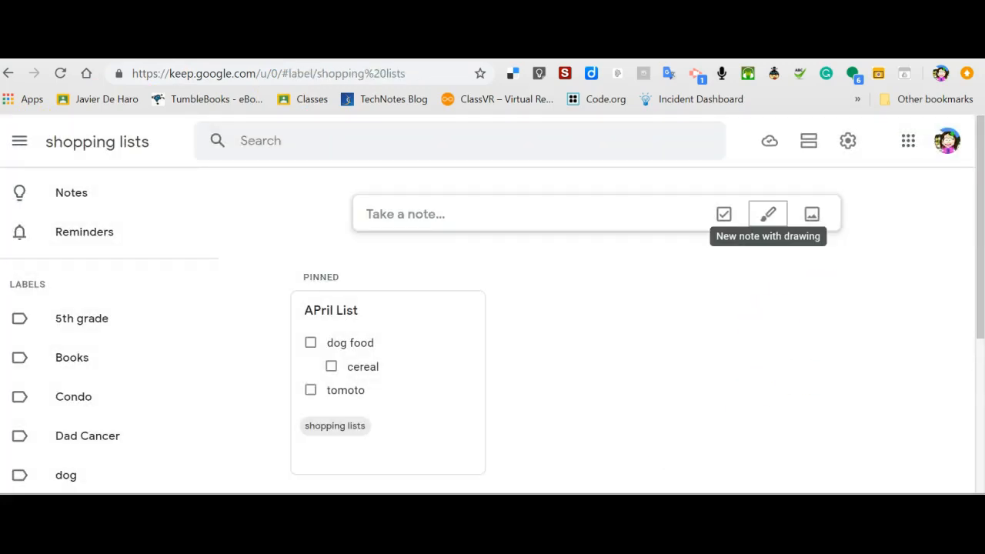
pyautogui.scroll(-1, 964, 286)
pyautogui.scroll(-3, 964, 286)
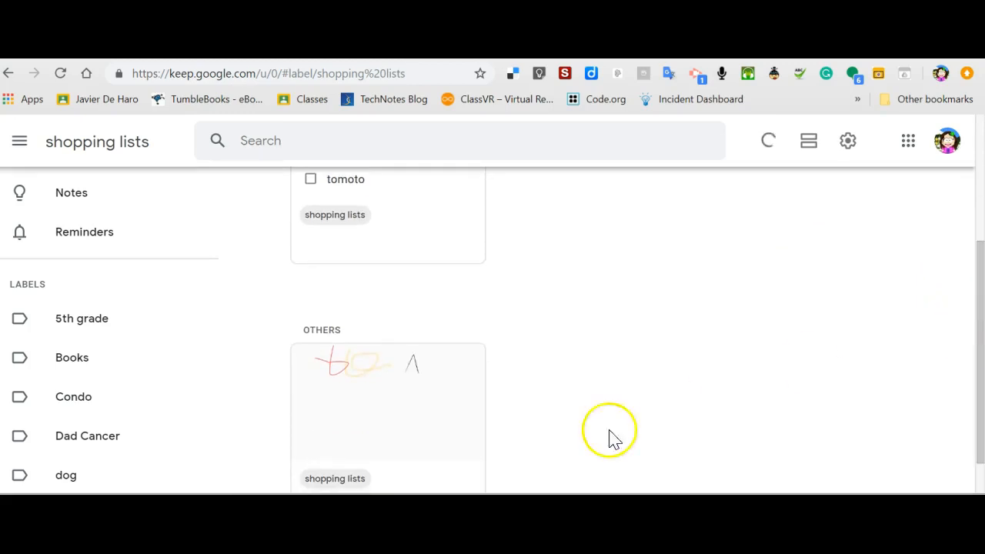
pyautogui.click(482, 404)
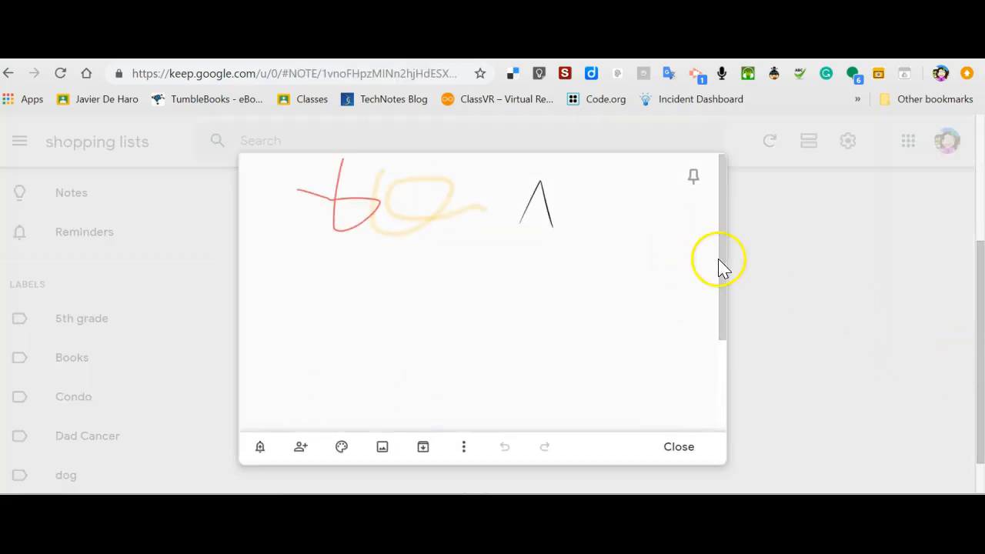
pyautogui.scroll(-2, 723, 270)
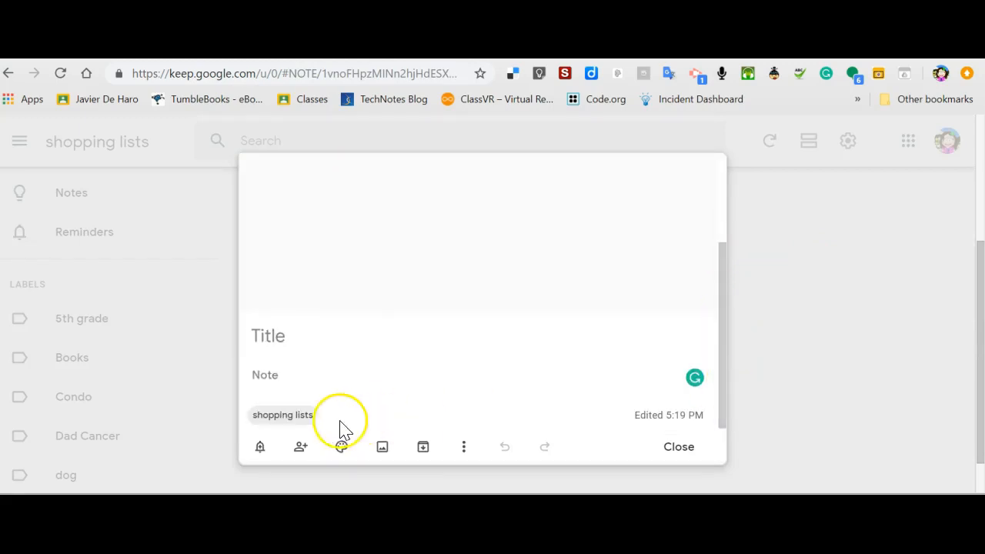
pyautogui.click(309, 415)
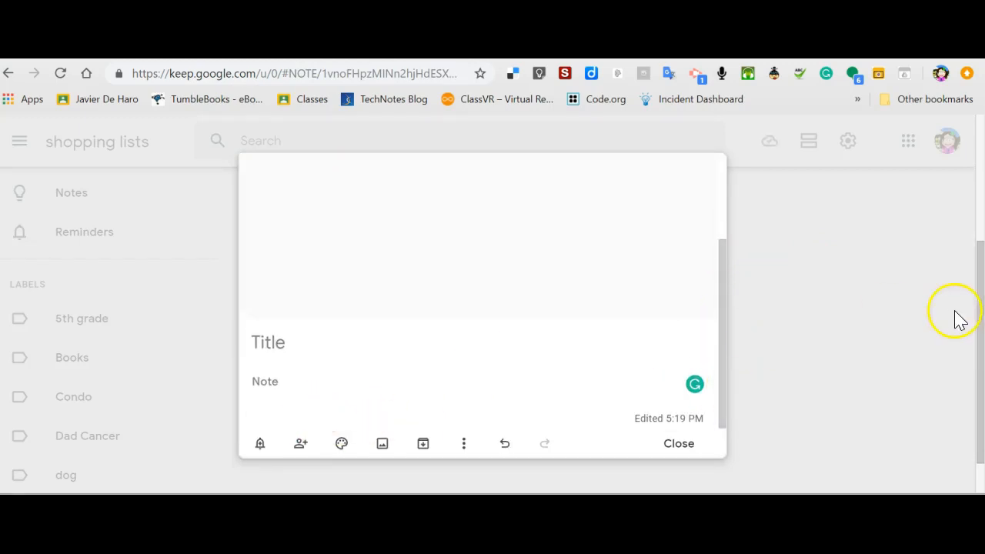
pyautogui.click(958, 319)
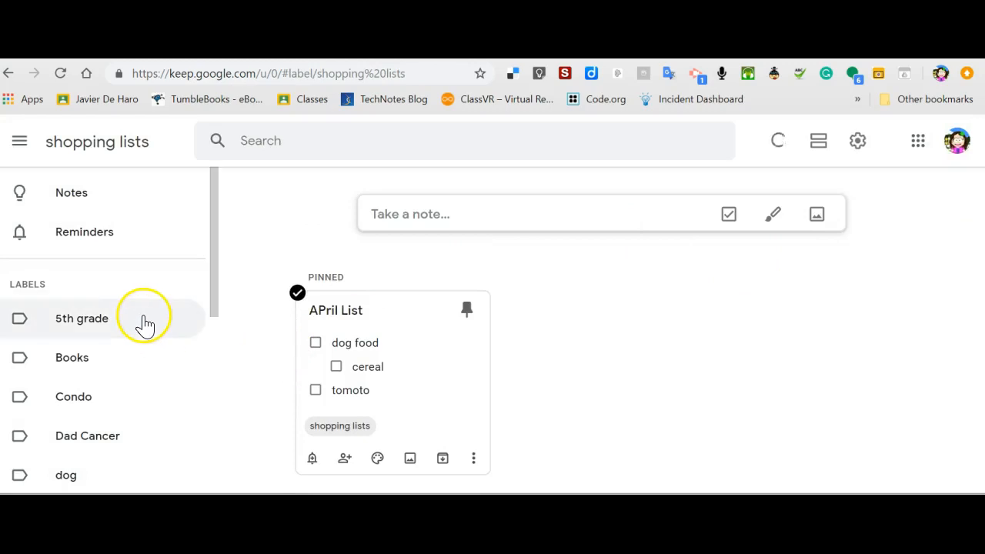
# Create a new note holding the Desktop photo of two people.
pyautogui.moveTo(213, 279); pyautogui.dragTo(213, 222)
pyautogui.click(815, 220)
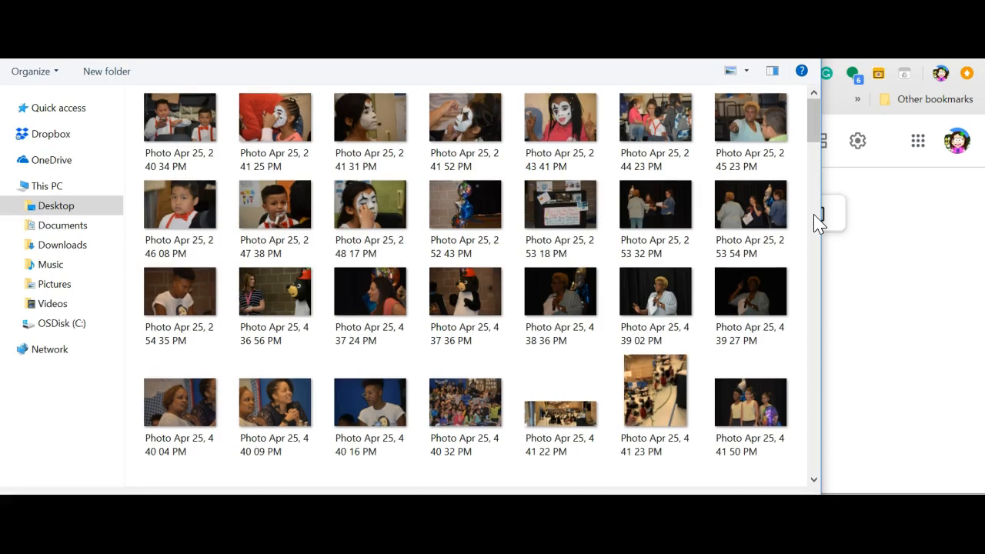
pyautogui.click(747, 116)
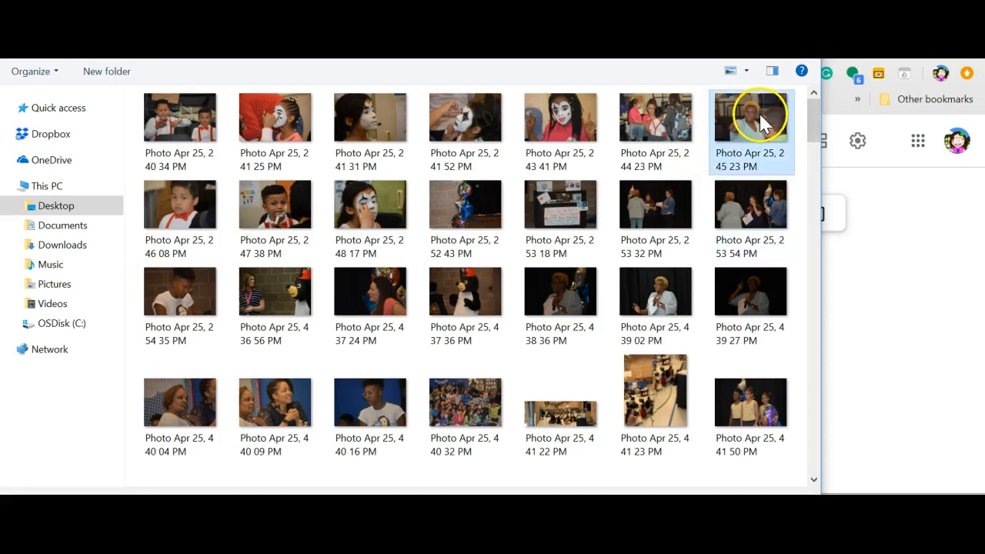
pyautogui.doubleClick(747, 116)
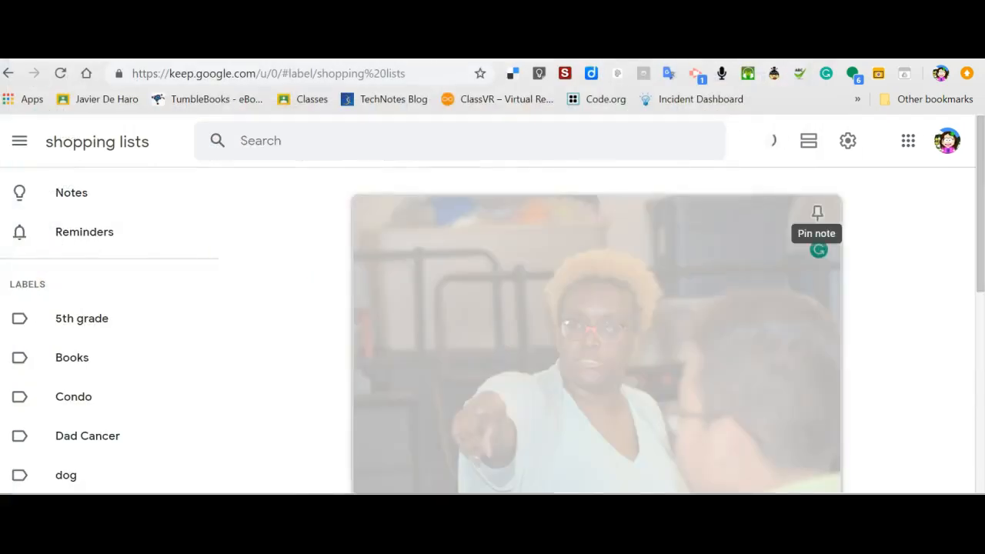
pyautogui.click(979, 224)
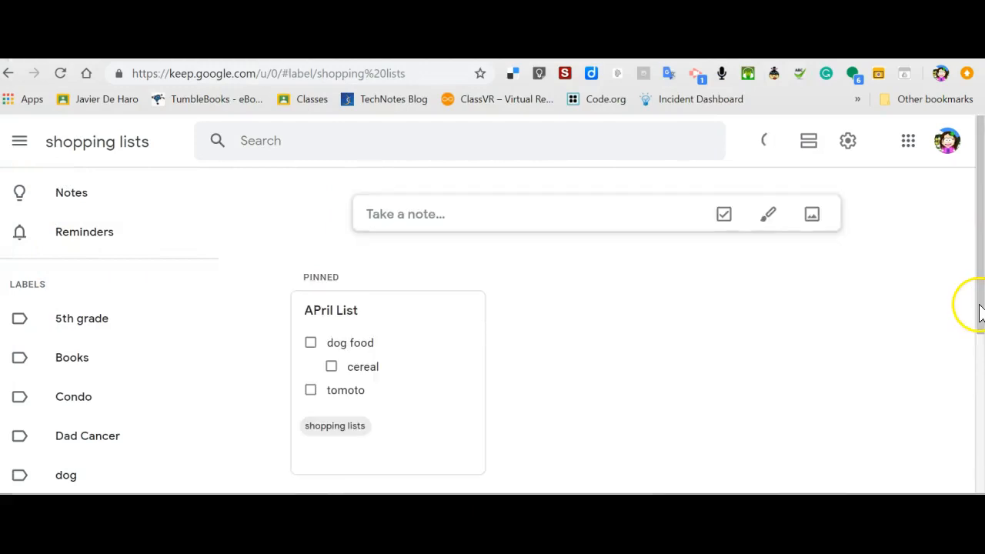
# Reopen the photo note, view its reminder options, and close it.
pyautogui.scroll(-3, 414, 450)
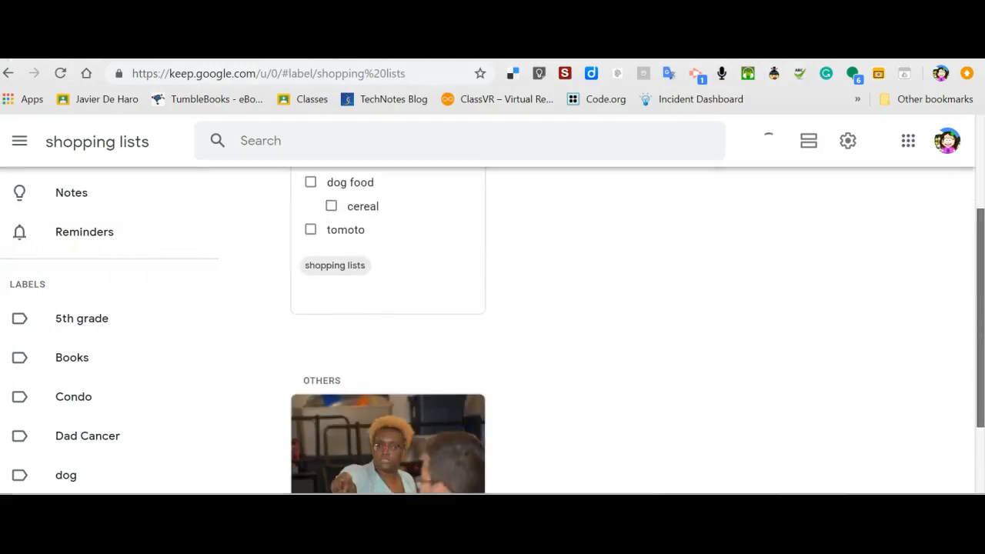
pyautogui.click(413, 450)
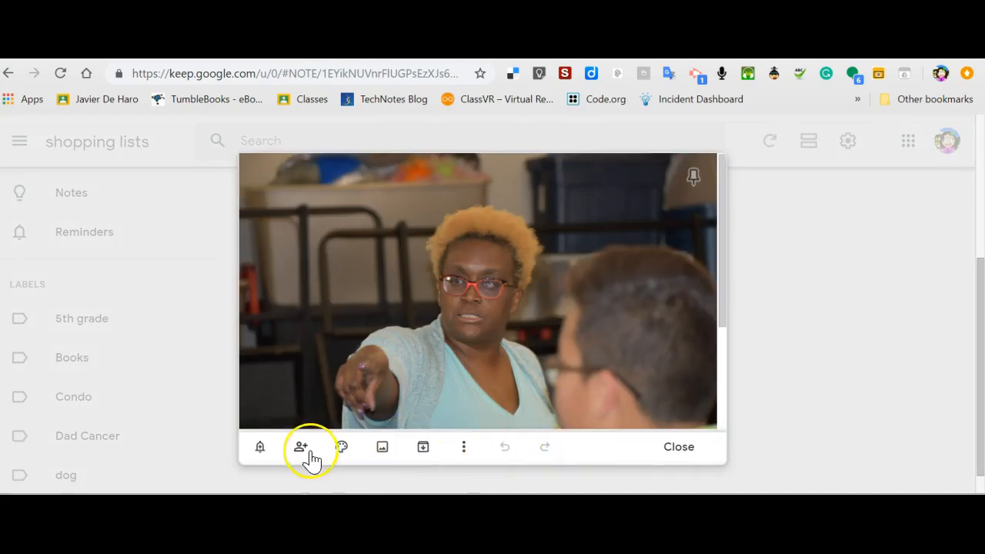
pyautogui.click(261, 453)
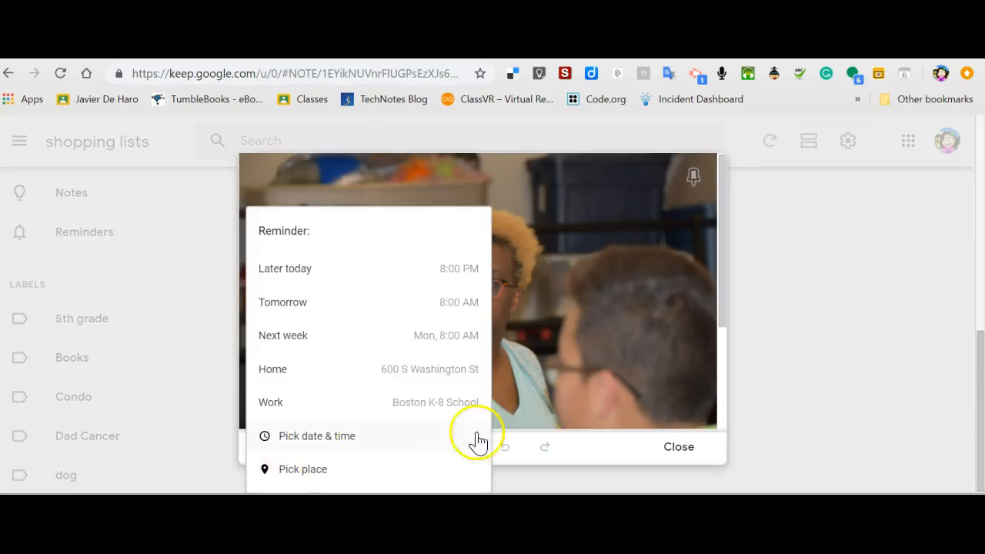
pyautogui.click(765, 431)
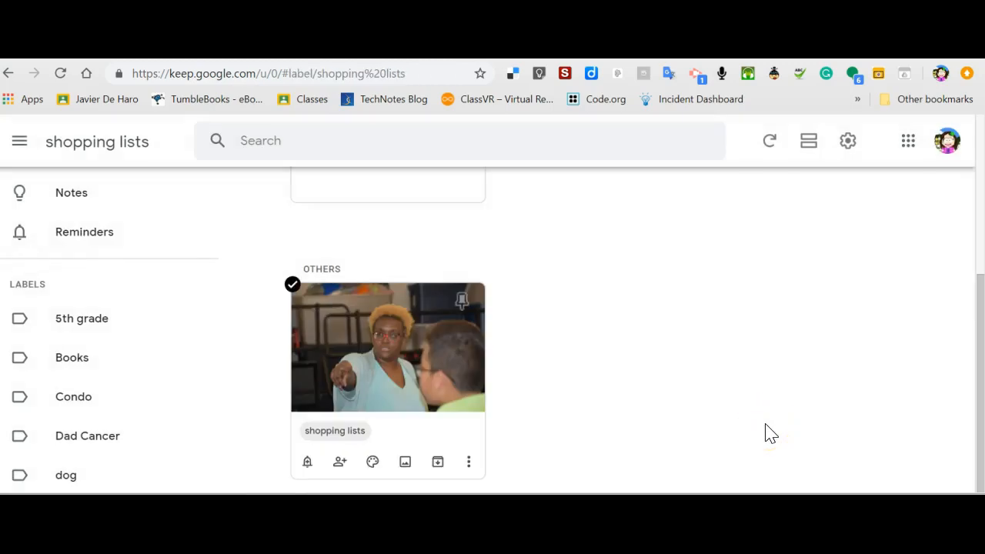